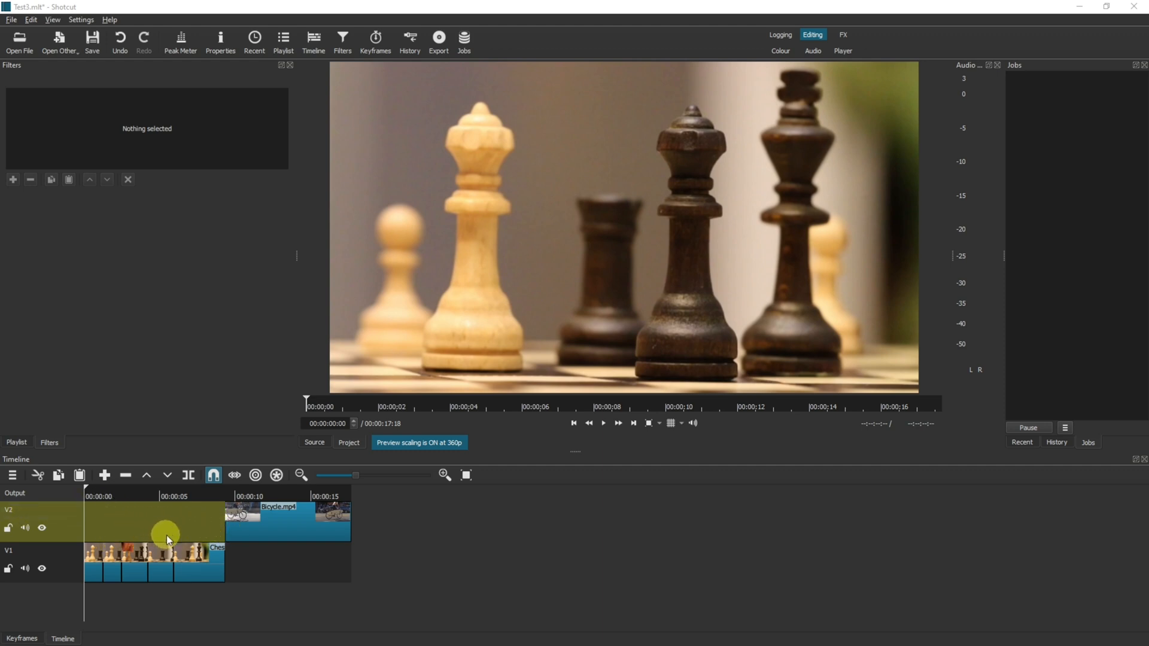
# Play back the edited sequence of chess and bicycle clips to review the finished zoom edit.
pyautogui.click(607, 421)
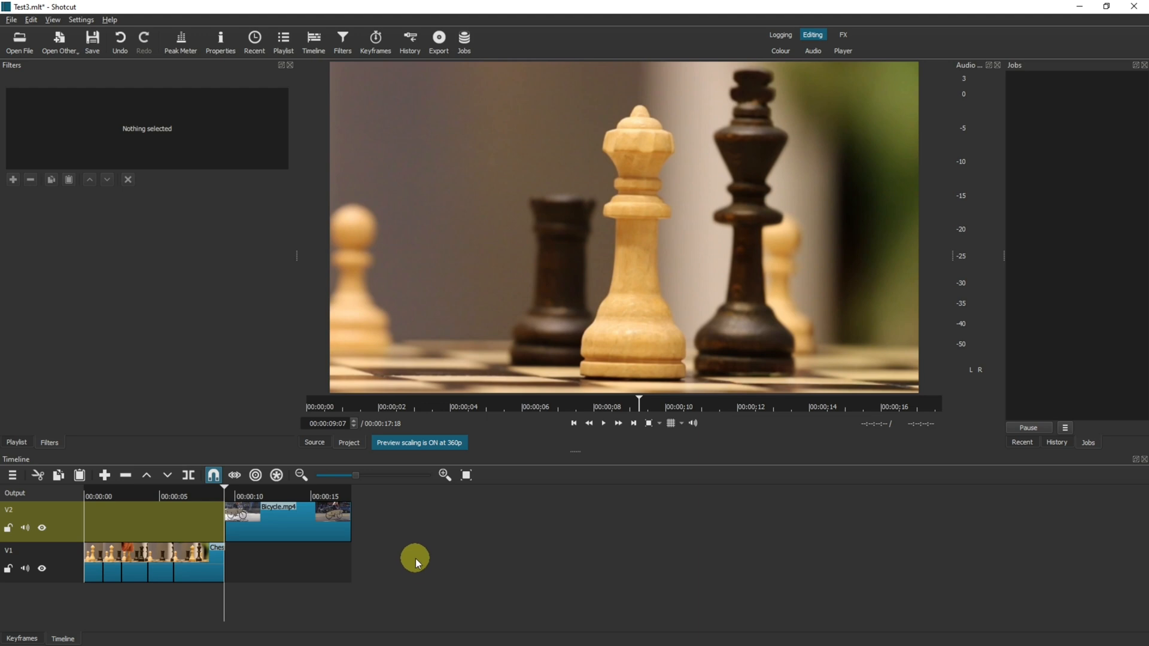
pyautogui.click(604, 425)
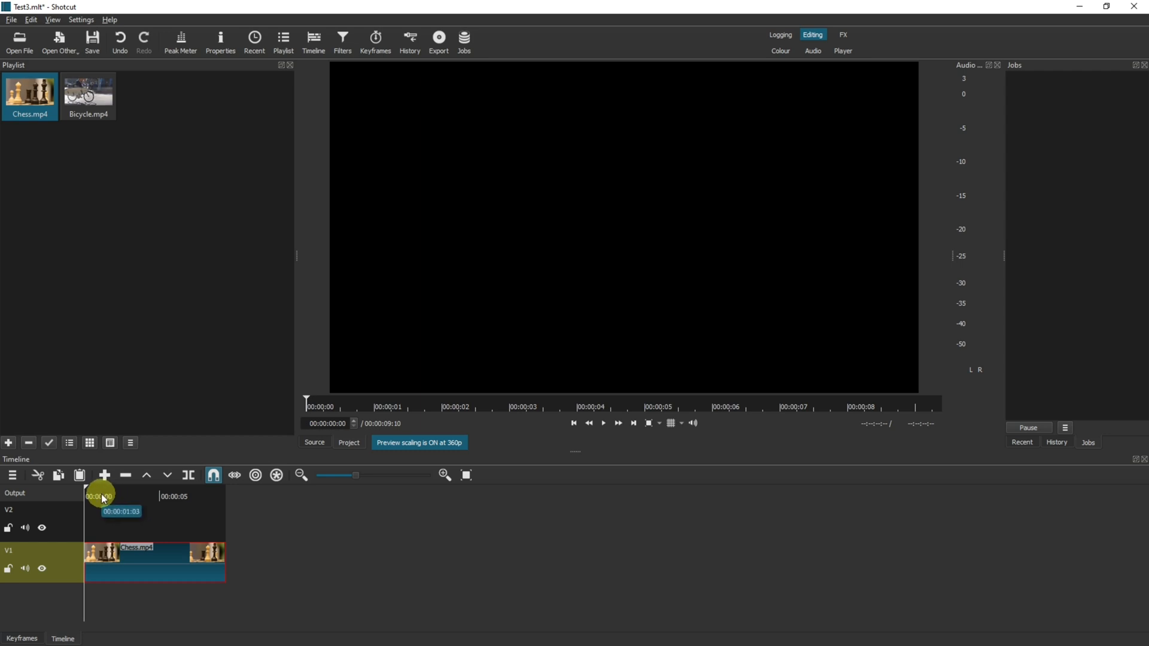
# Split the Chess.mp4 clip on track V1 at 00:00:02:02 and again at 00:00:05:05.
pyautogui.moveTo(103, 499); pyautogui.dragTo(116, 495)
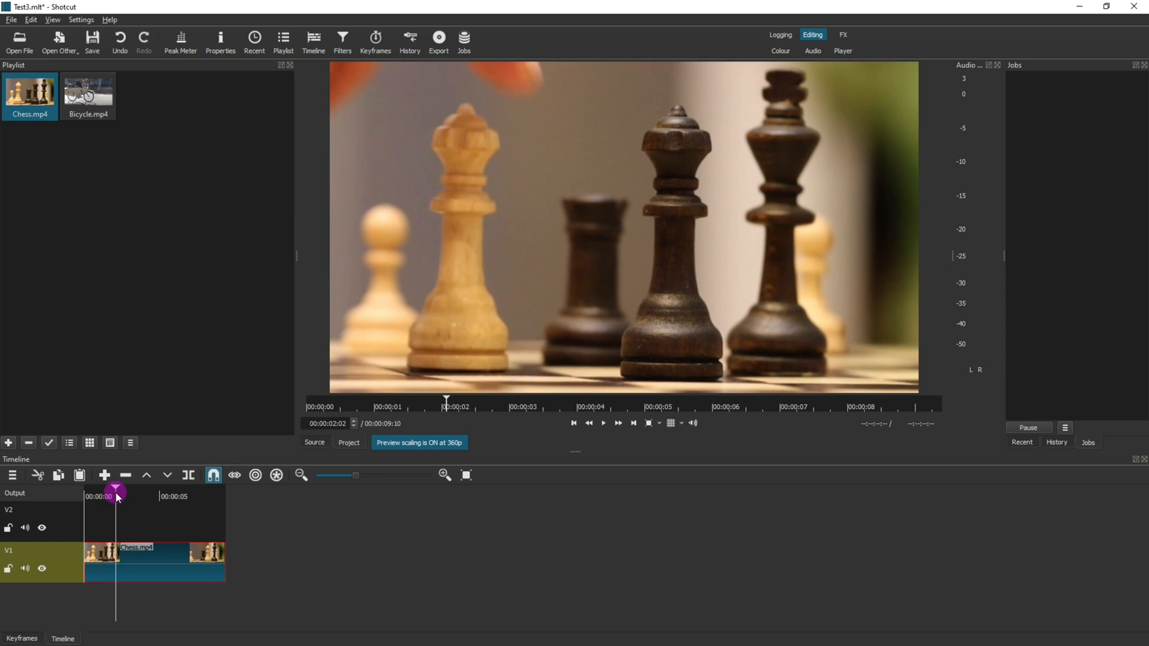
pyautogui.click(192, 477)
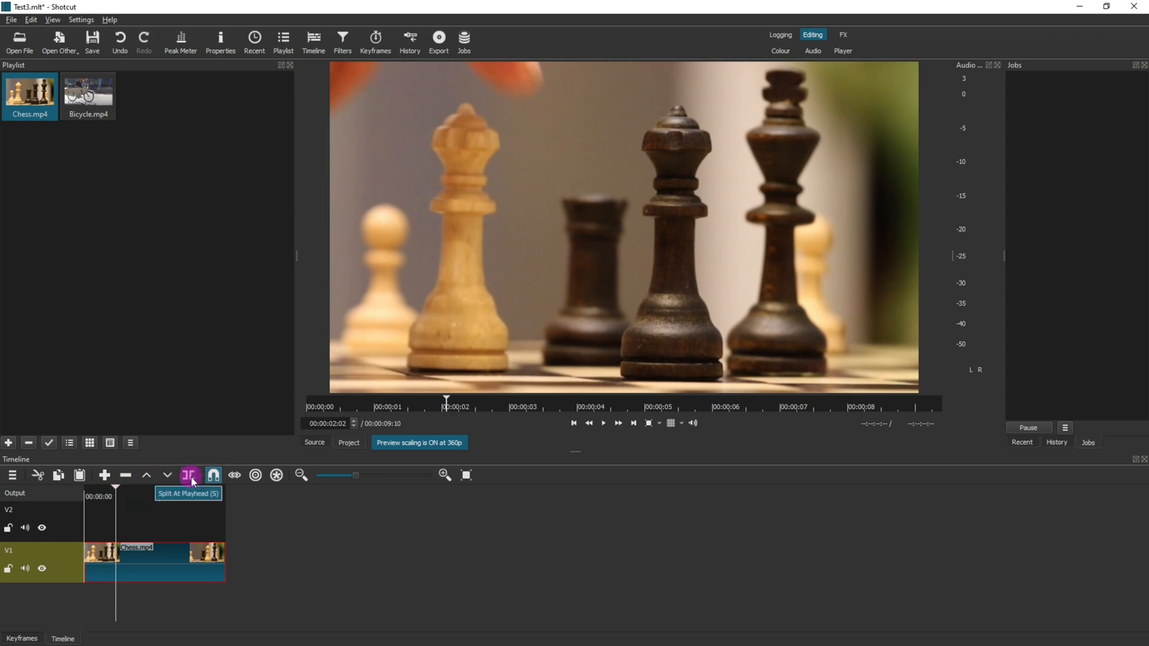
pyautogui.click(116, 492)
pyautogui.moveTo(117, 493); pyautogui.dragTo(163, 490)
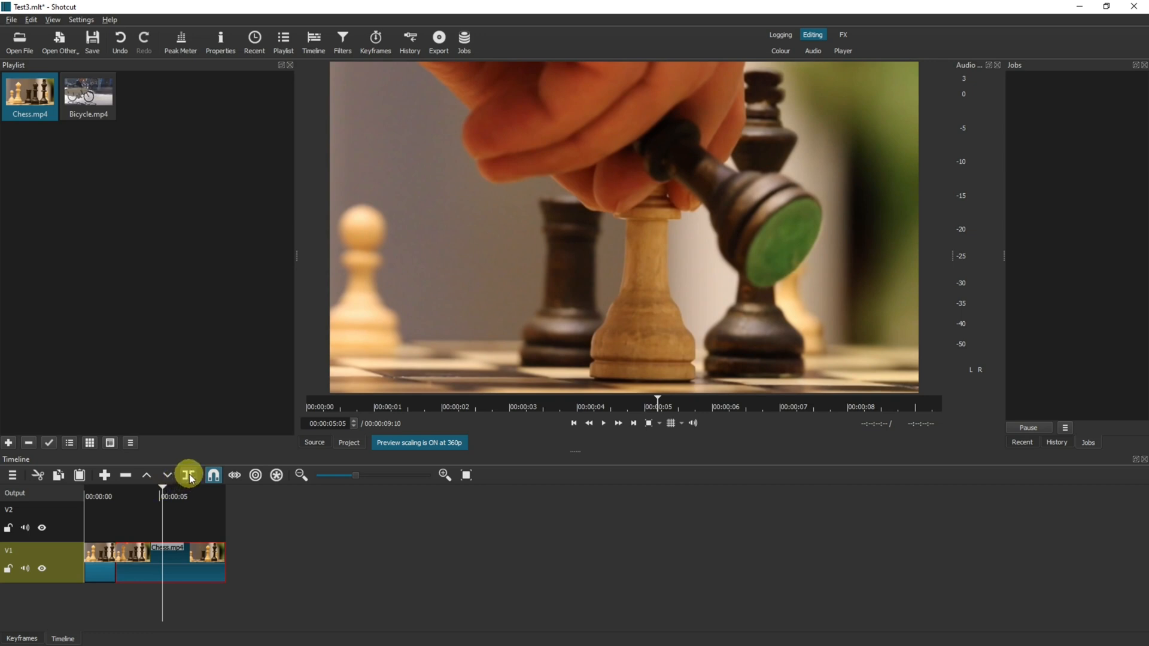
pyautogui.click(189, 476)
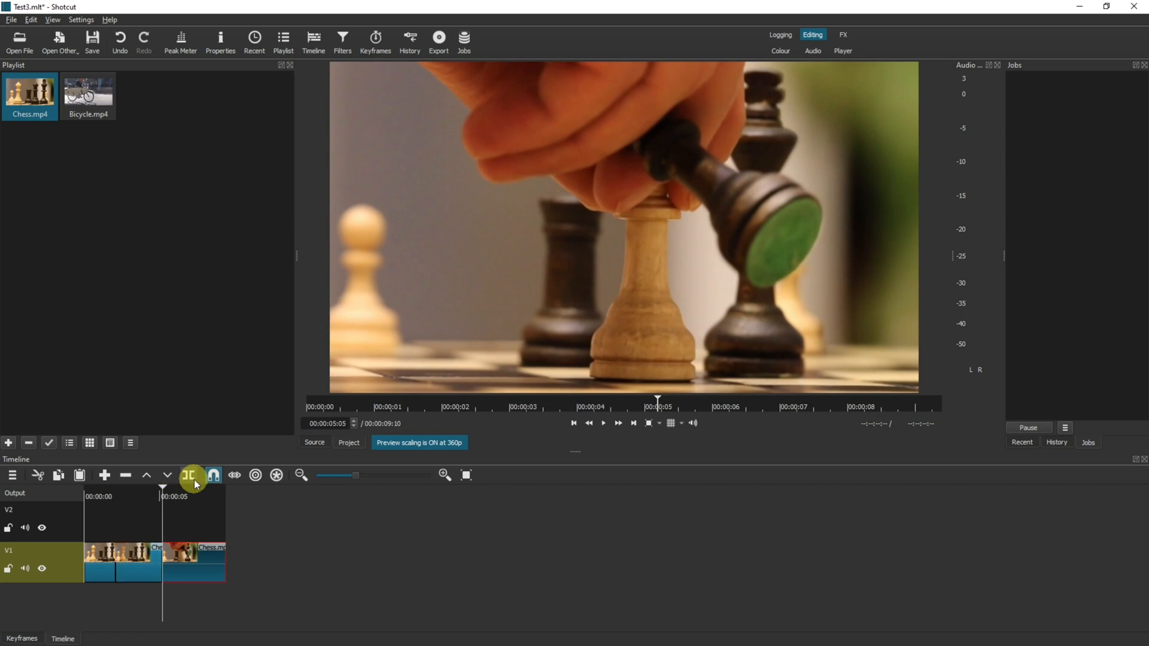
# Add the Size, Position & Rotate filter to the middle segment of the chess clip.
pyautogui.click(139, 565)
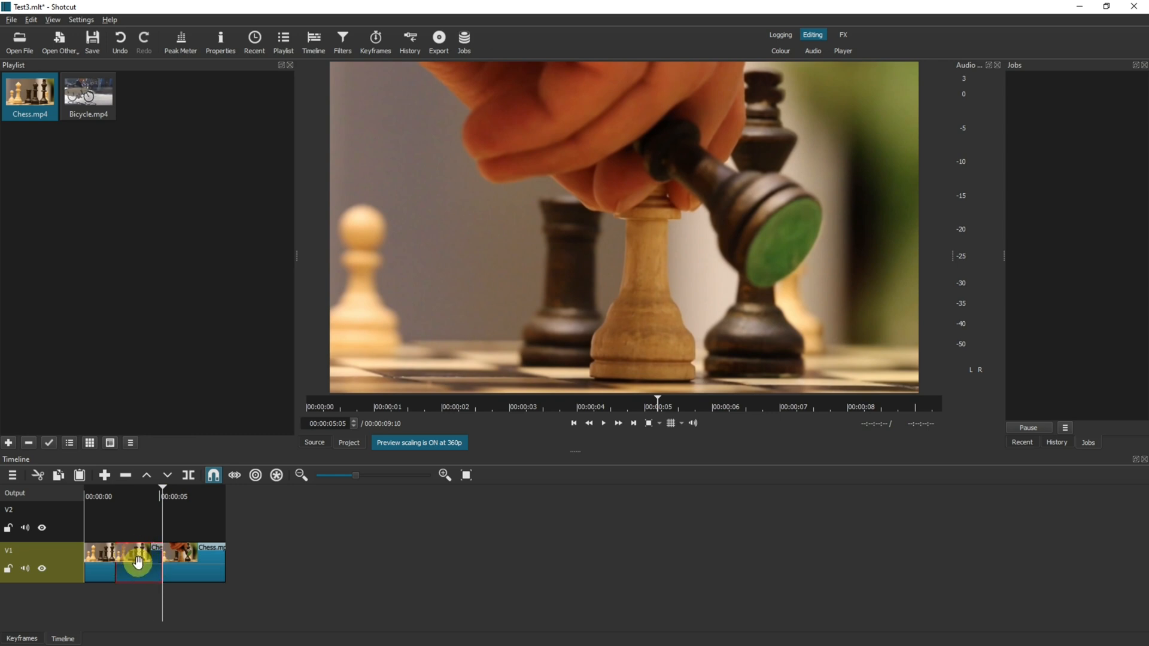
pyautogui.click(346, 46)
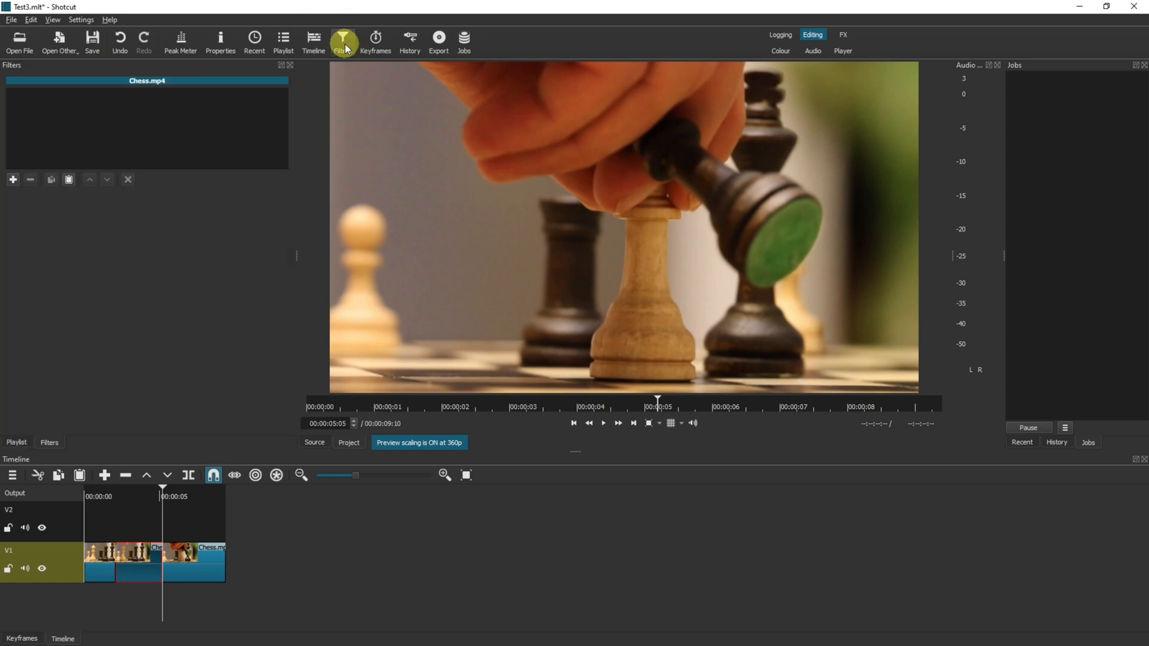
pyautogui.click(13, 179)
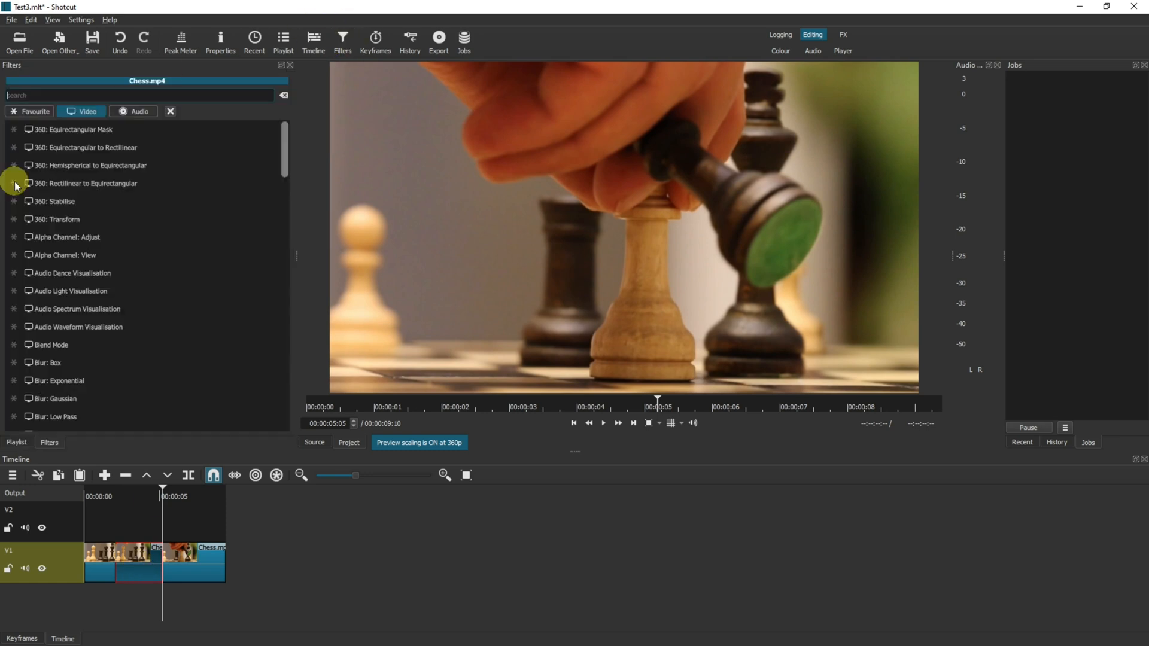
pyautogui.click(84, 97)
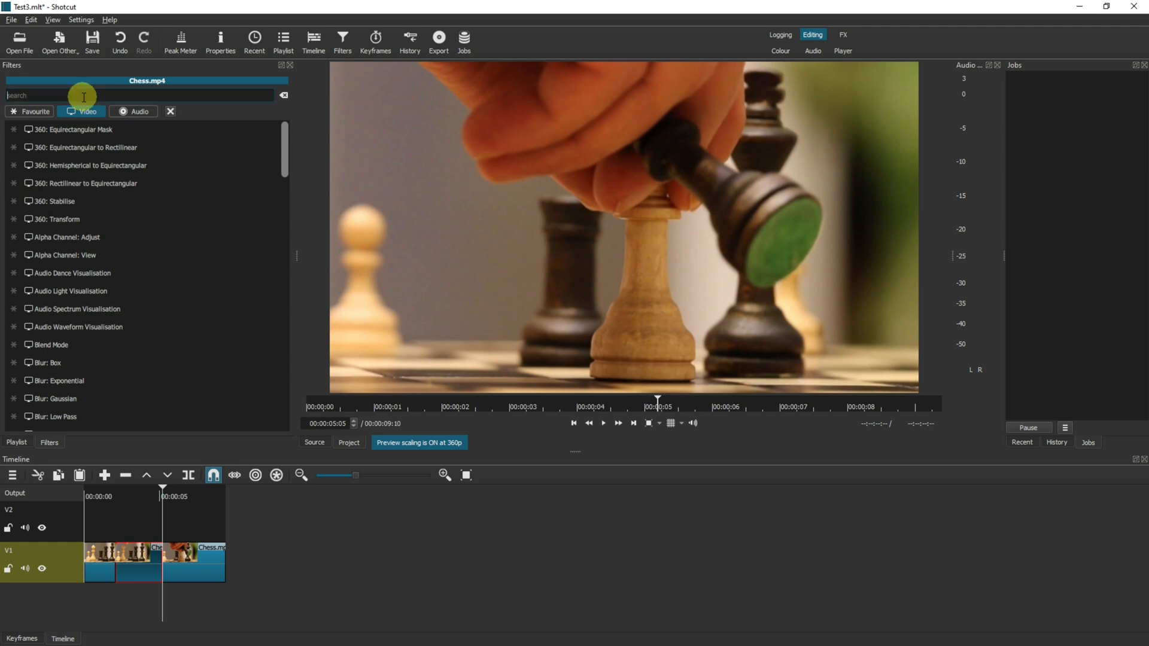
pyautogui.write('size')
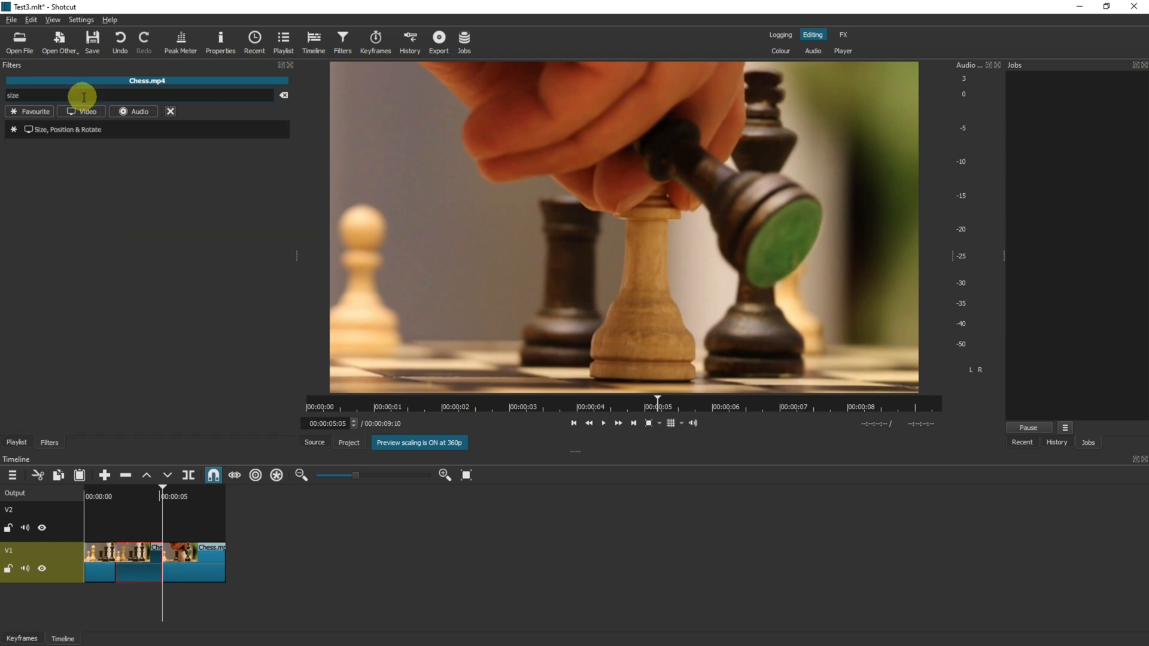
pyautogui.click(63, 130)
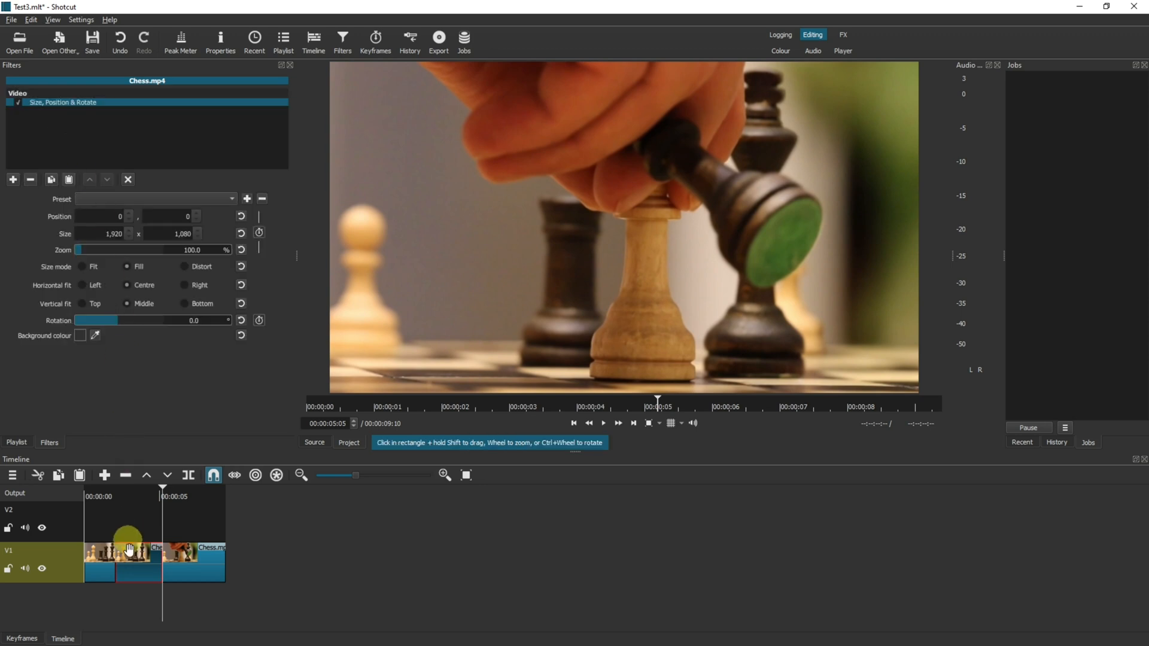
# Enlarge the picture of the middle chess segment to a zoom of about 158 %.
pyautogui.click(142, 493)
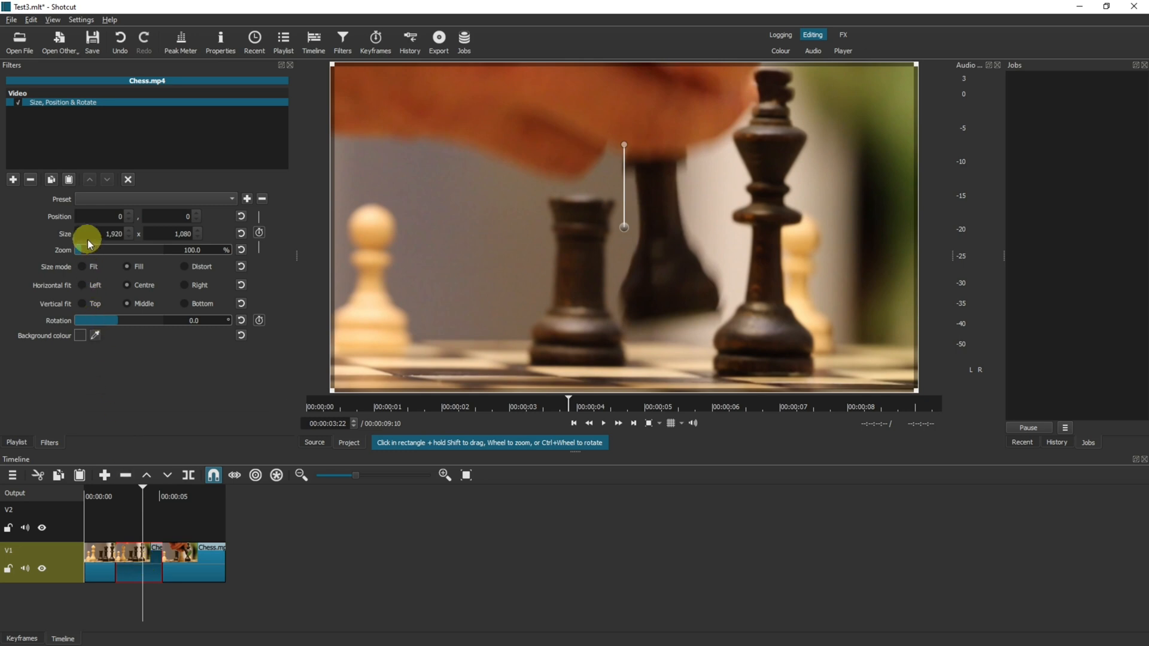
pyautogui.scroll(10, 85, 249)
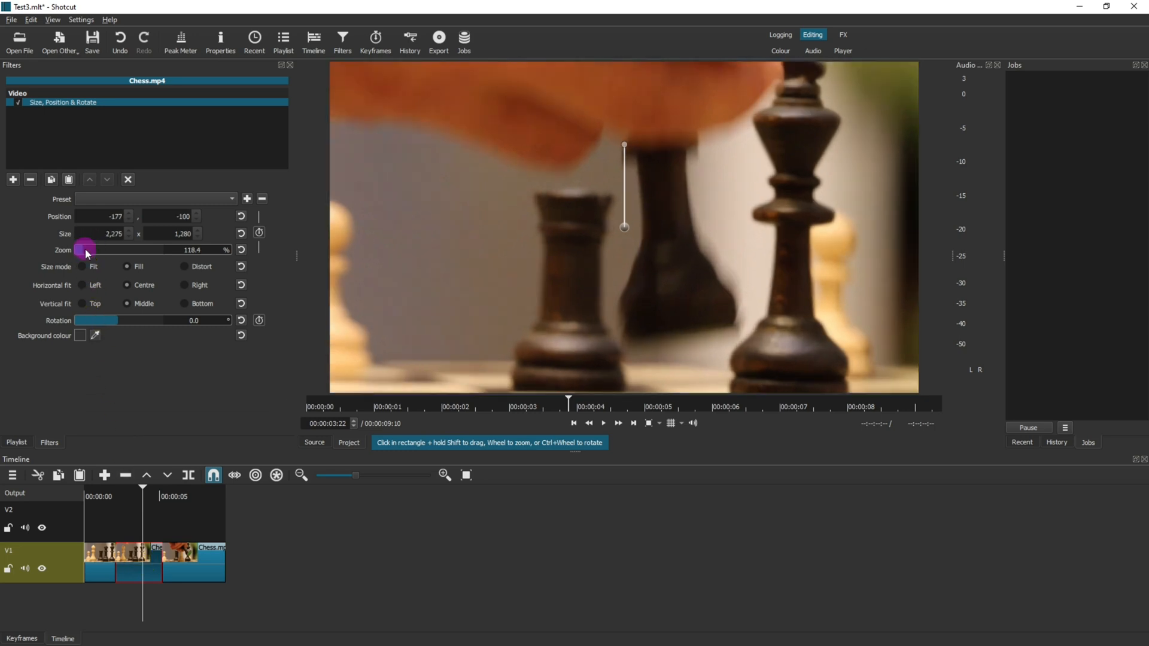
pyautogui.scroll(3, 88, 247)
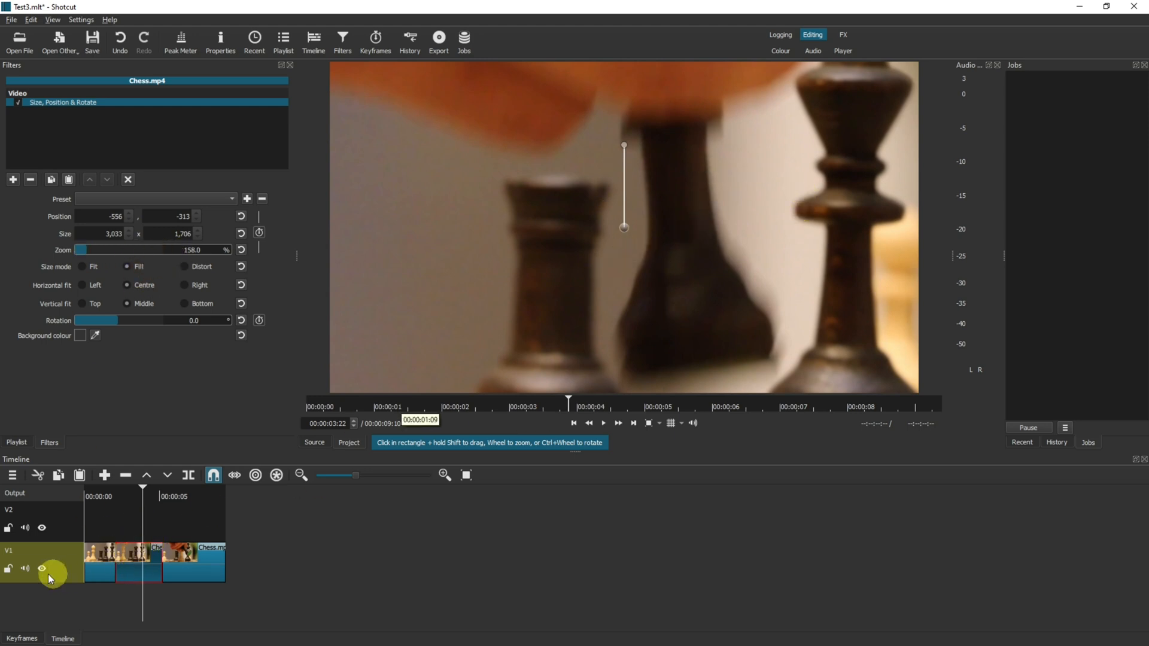
# Play the chess clip from near its start to review the zoomed middle segment.
pyautogui.click(93, 497)
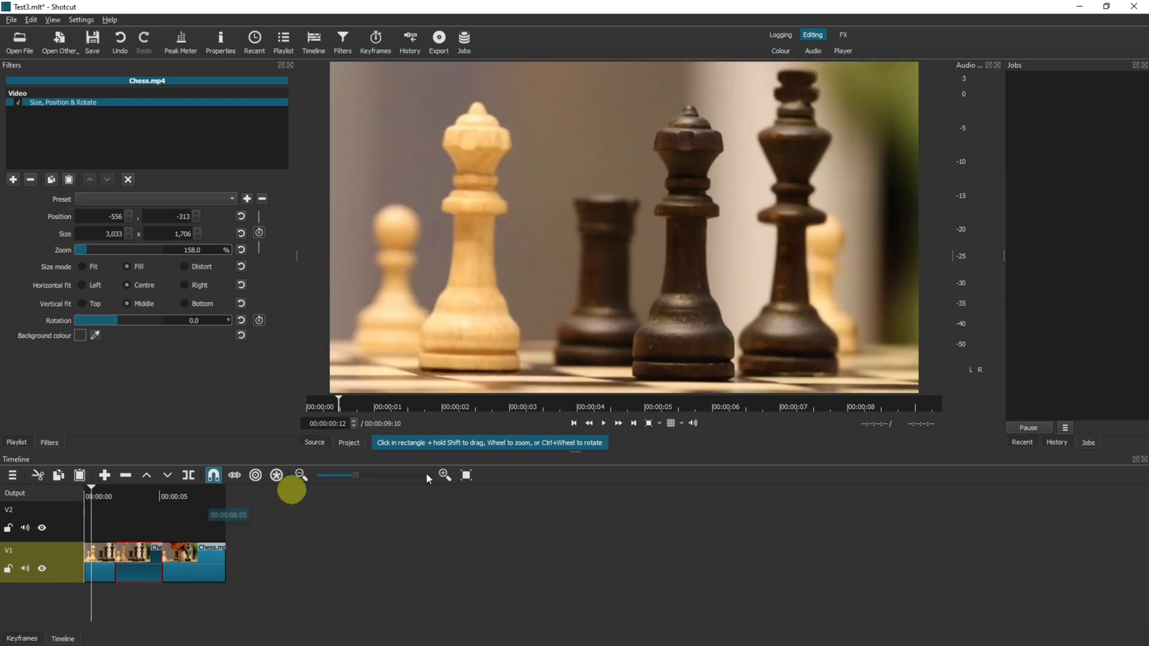
pyautogui.click(603, 423)
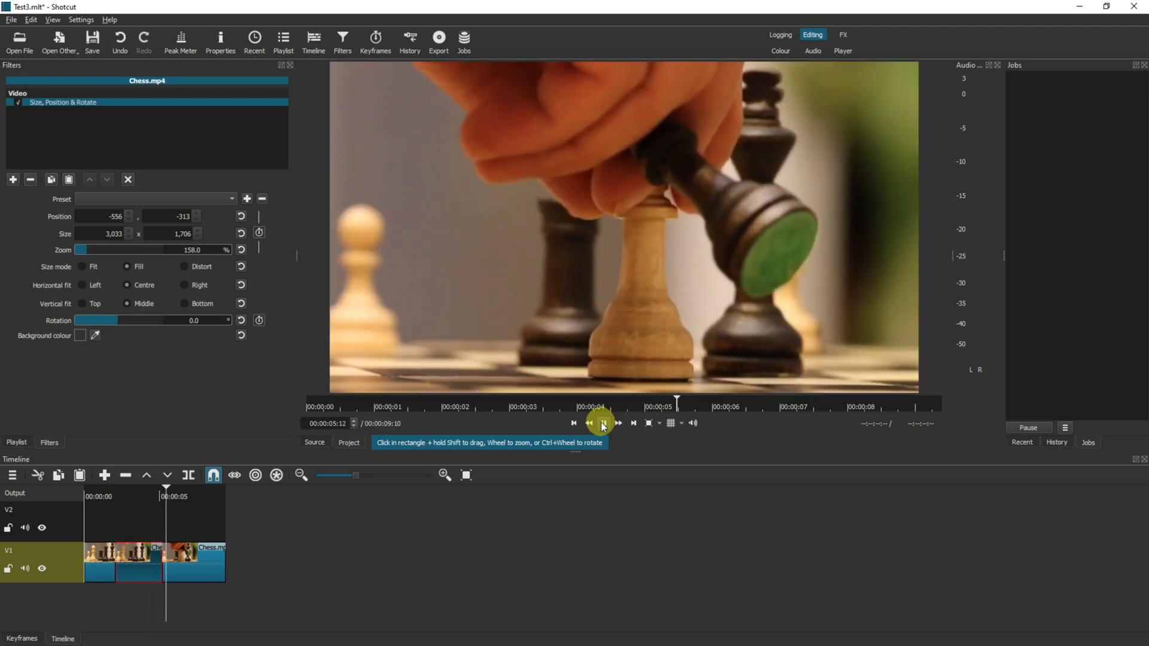
pyautogui.click(603, 424)
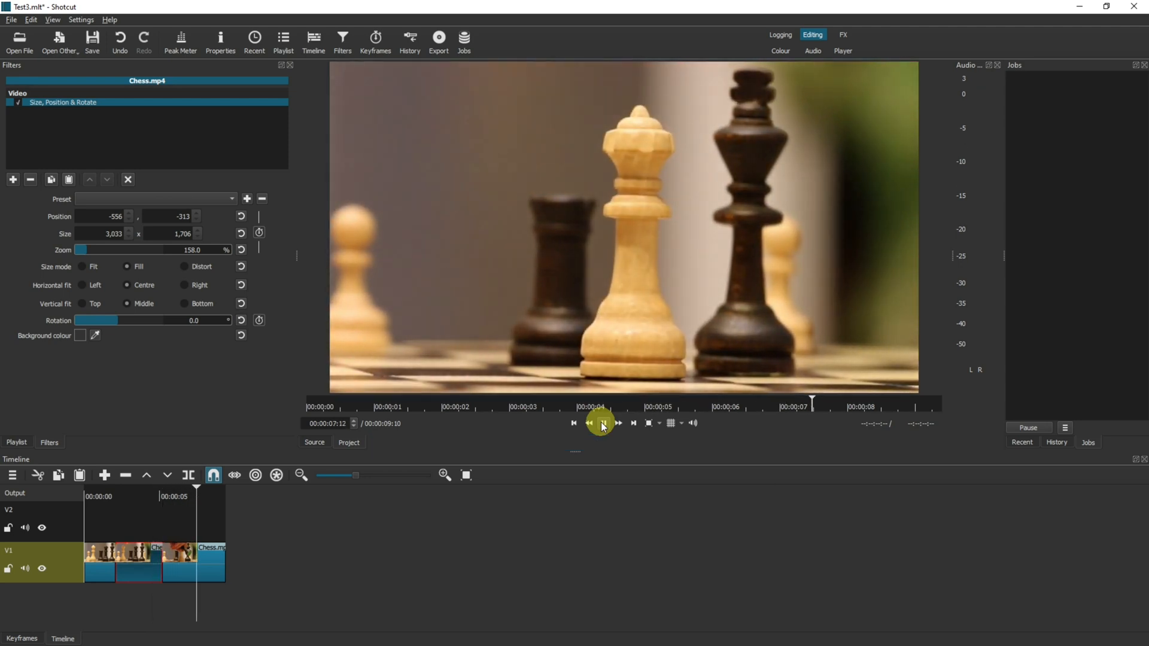
# Reposition the zoomed picture of the middle segment to about -923, -609 and play the clip to check the framing.
pyautogui.moveTo(135, 497); pyautogui.dragTo(138, 492)
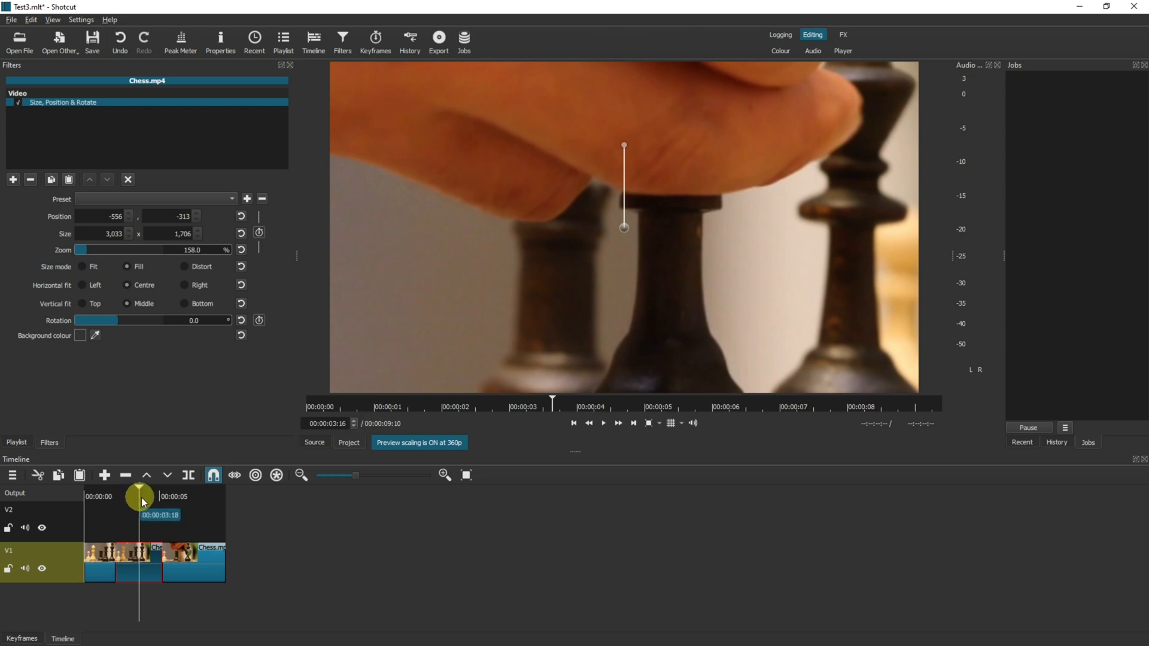
pyautogui.moveTo(146, 494); pyautogui.dragTo(156, 495)
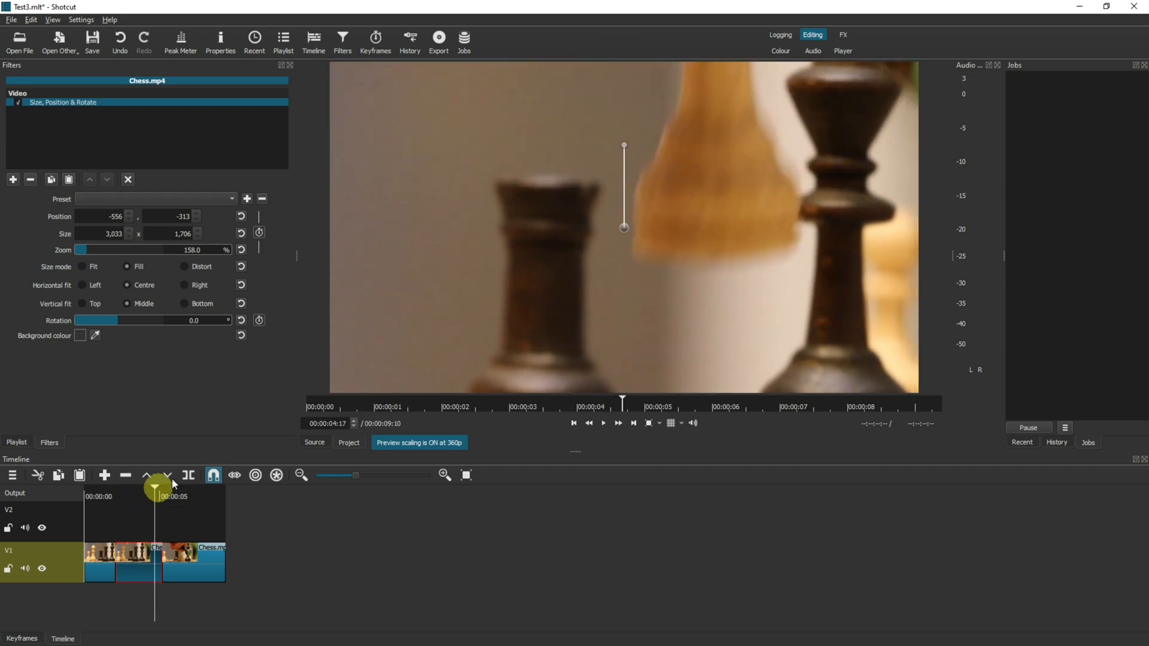
pyautogui.moveTo(625, 223); pyautogui.dragTo(506, 128)
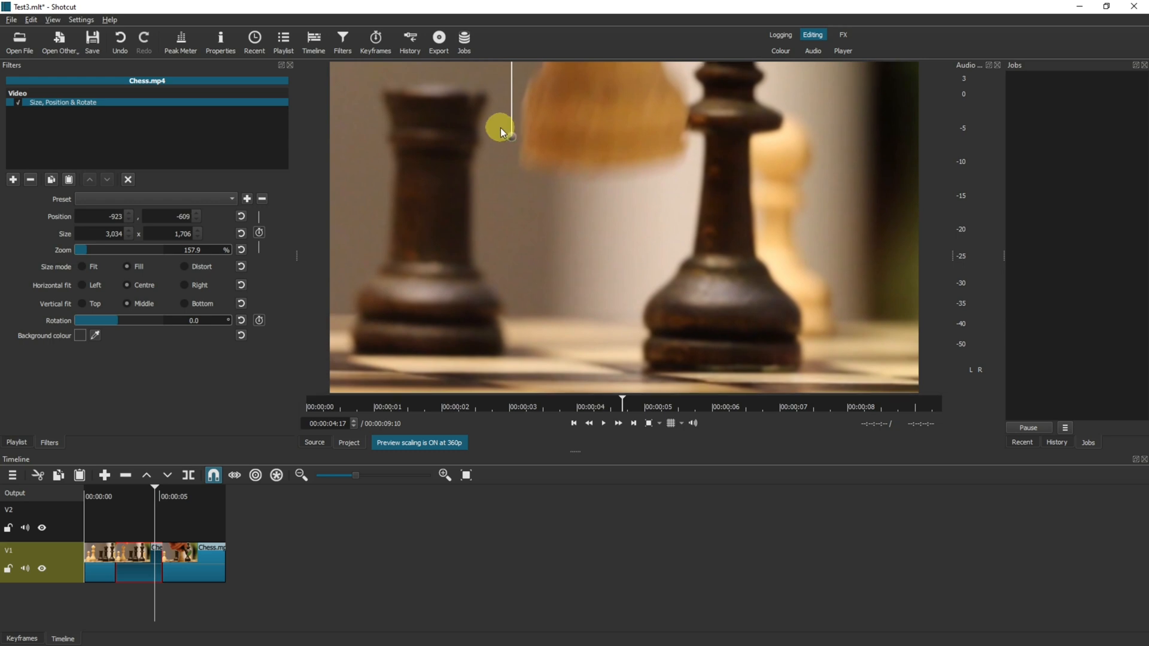
pyautogui.click(604, 424)
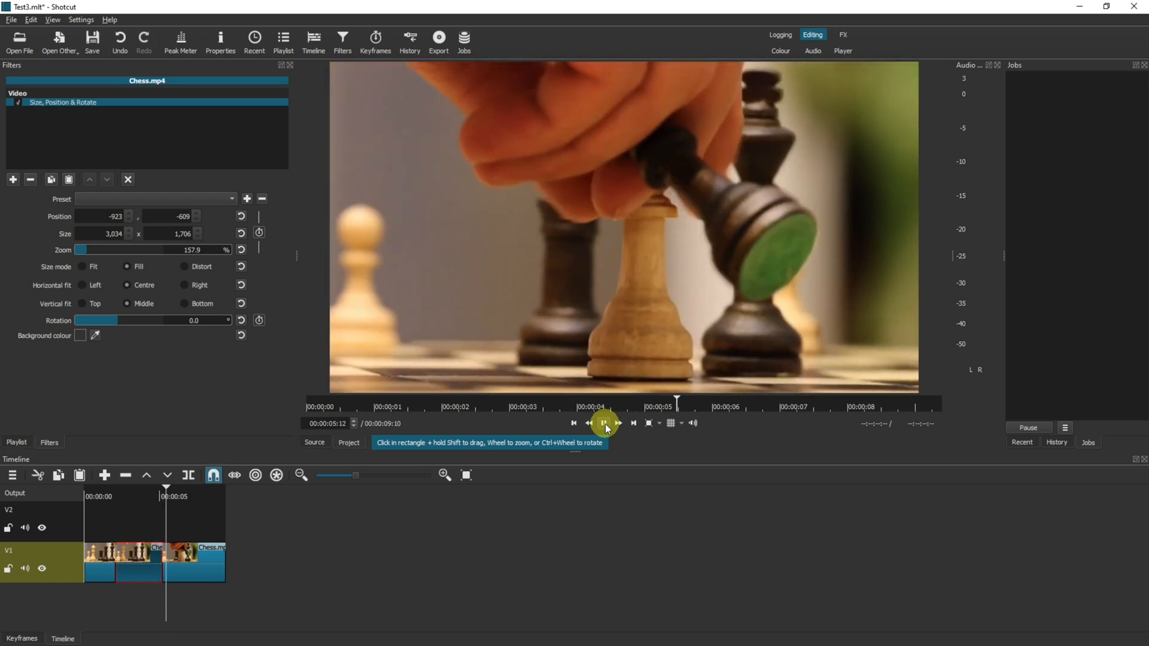
pyautogui.click(605, 425)
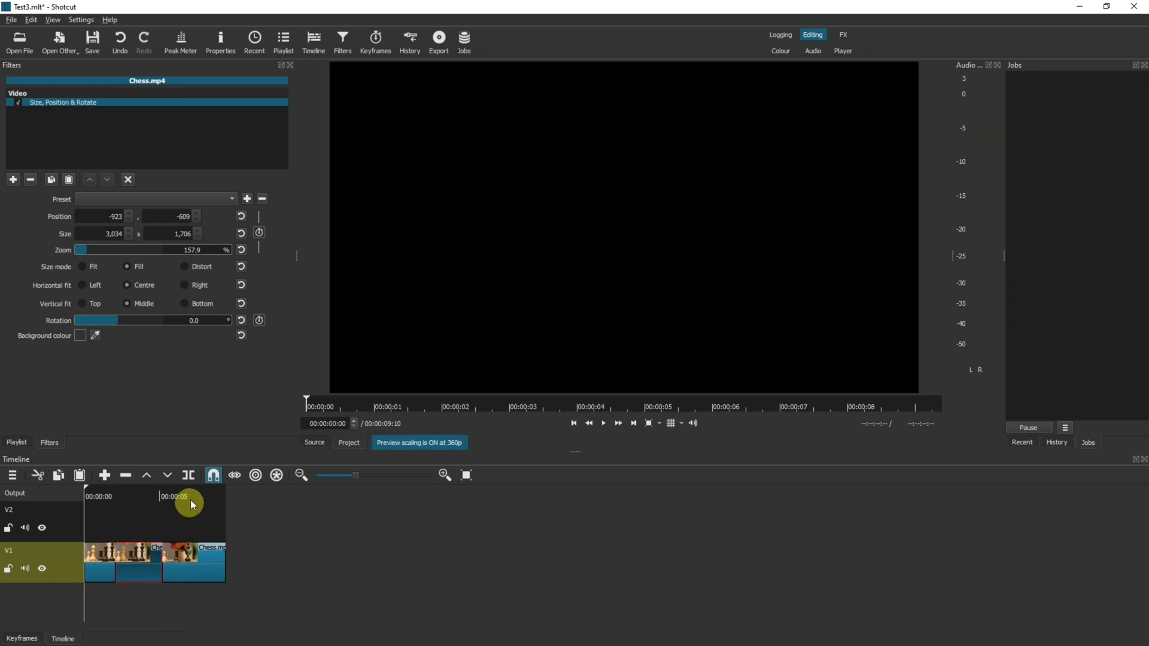
# Split the last chess segment at 00:00:07:01 and again at 00:00:08:08.
pyautogui.click(191, 495)
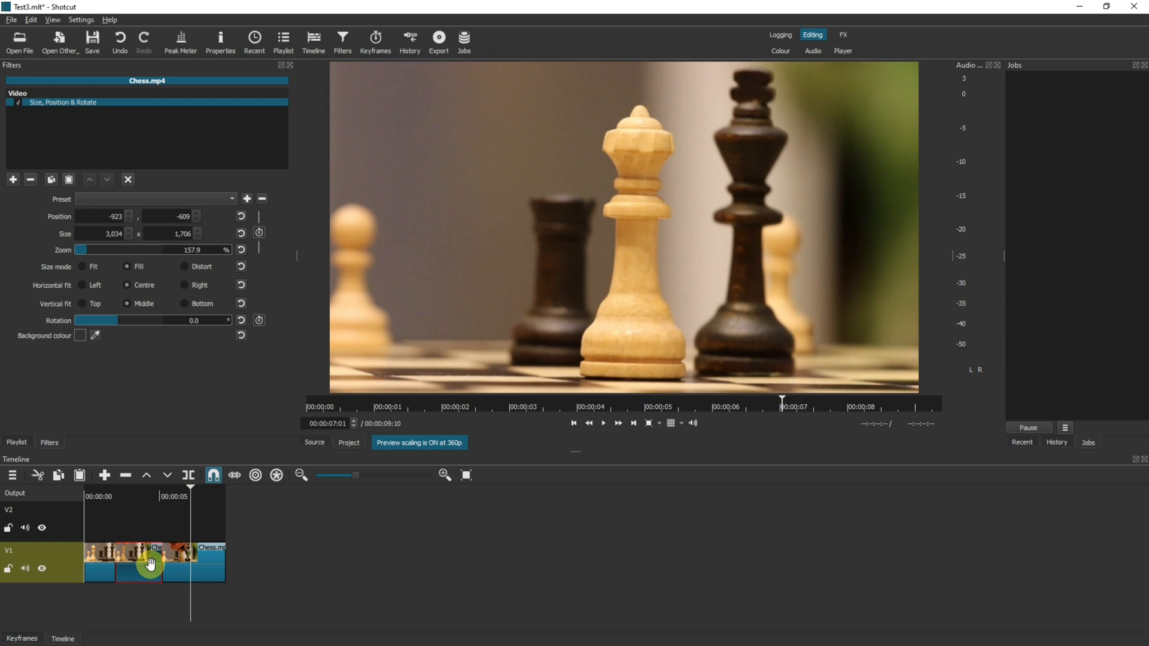
pyautogui.click(206, 554)
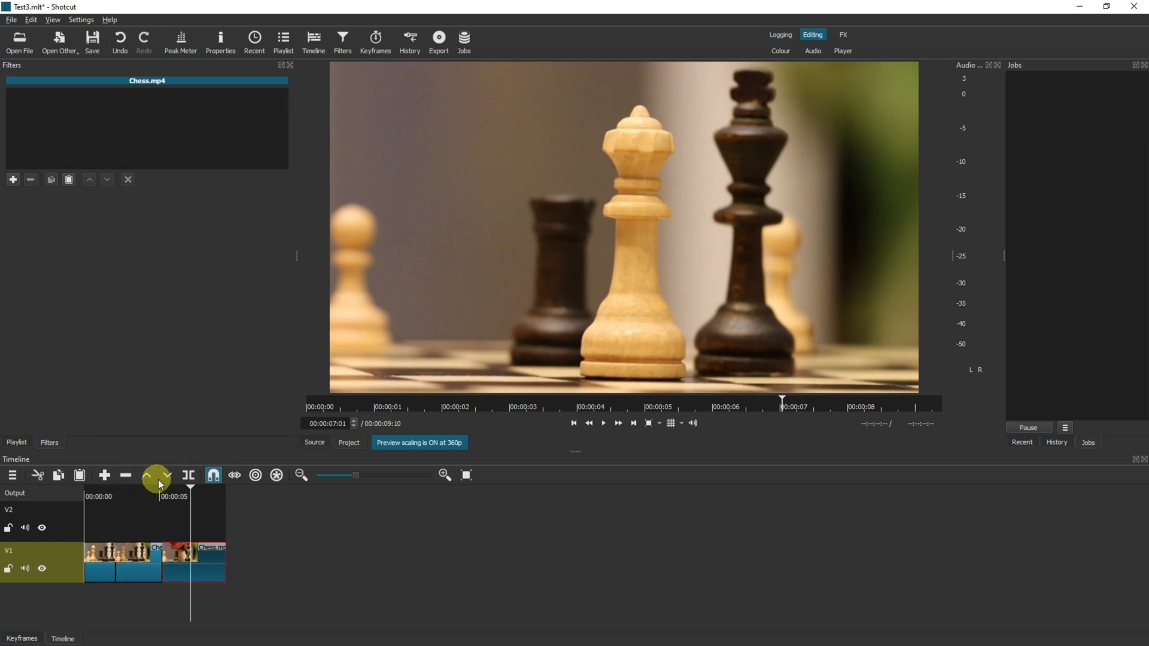
pyautogui.click(188, 477)
pyautogui.click(210, 488)
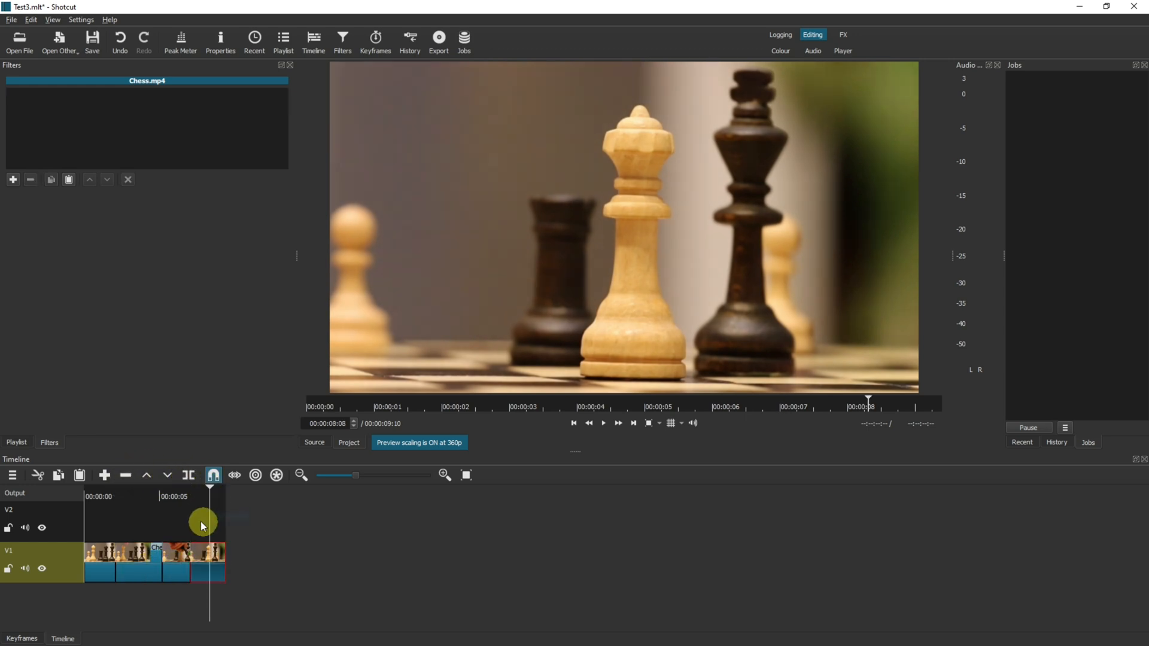
pyautogui.click(187, 477)
# Copy the zoom filter from the second chess segment and paste it onto the segment between 00:00:07:01 and 00:00:08:08.
pyautogui.click(141, 569)
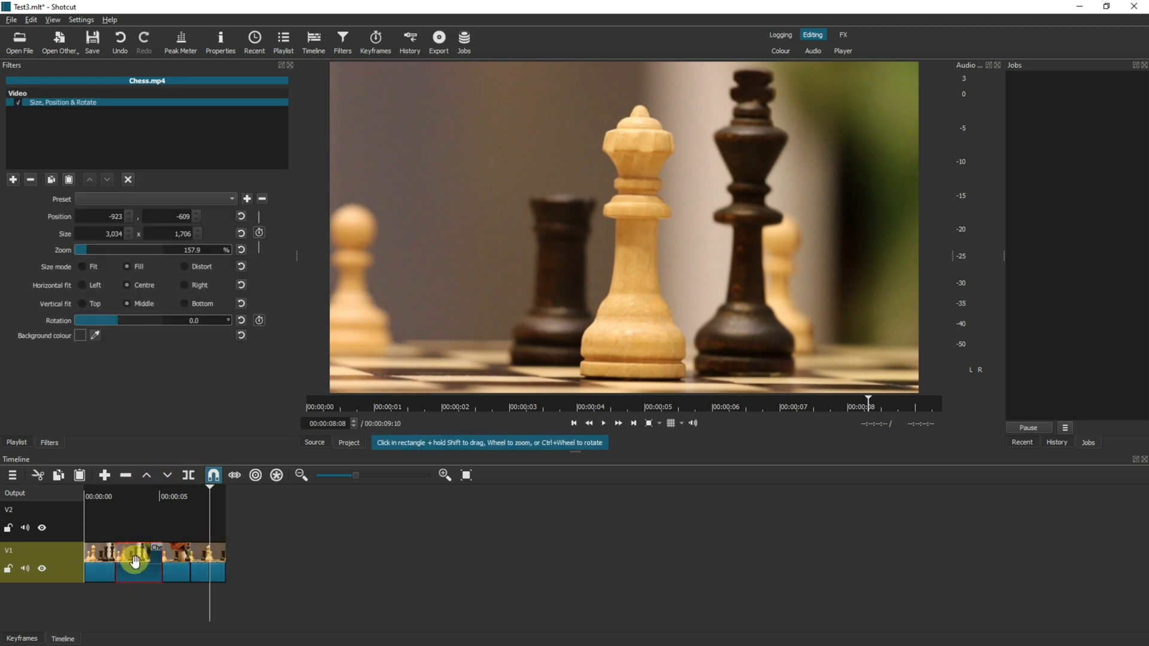
pyautogui.click(52, 180)
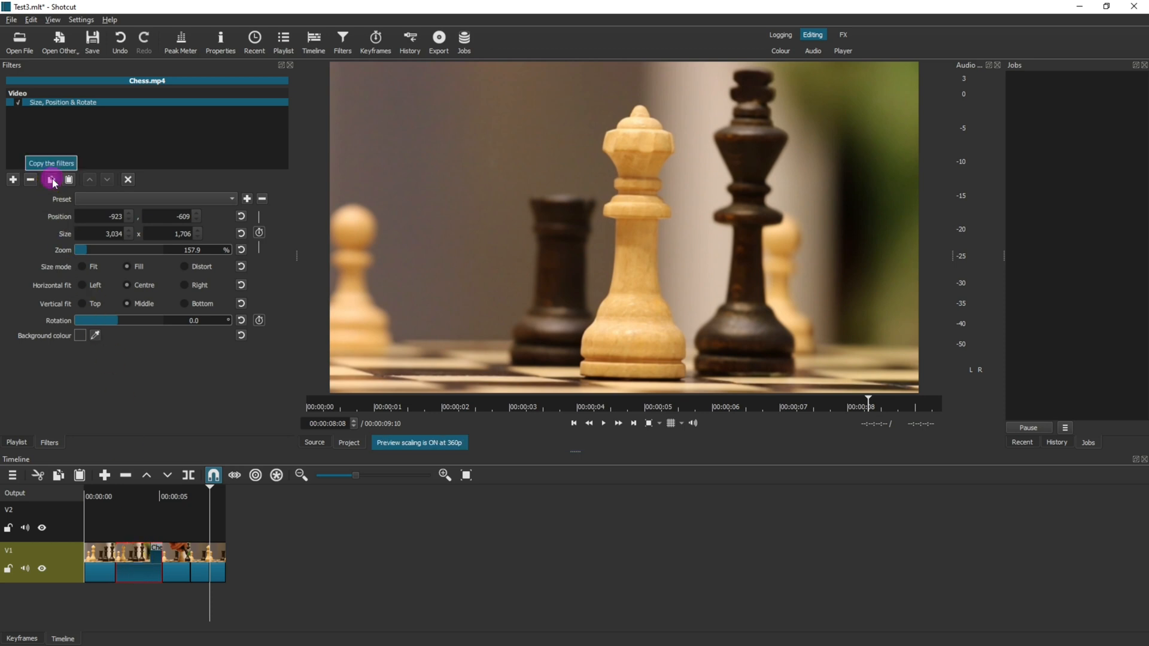
pyautogui.click(200, 566)
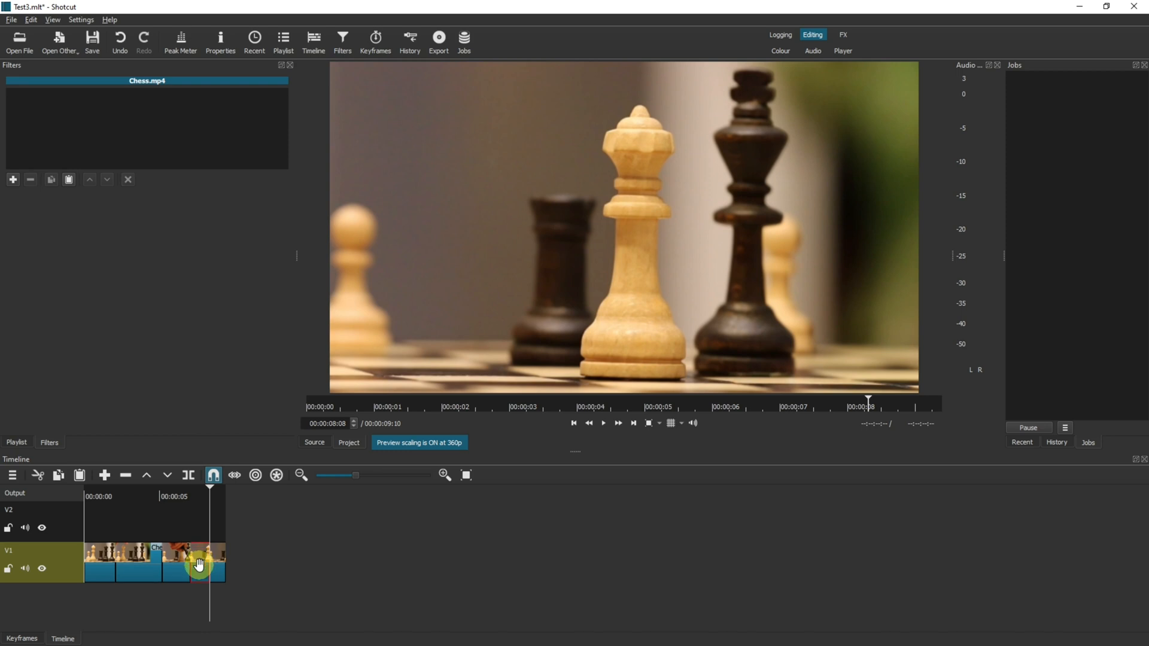
pyautogui.click(69, 180)
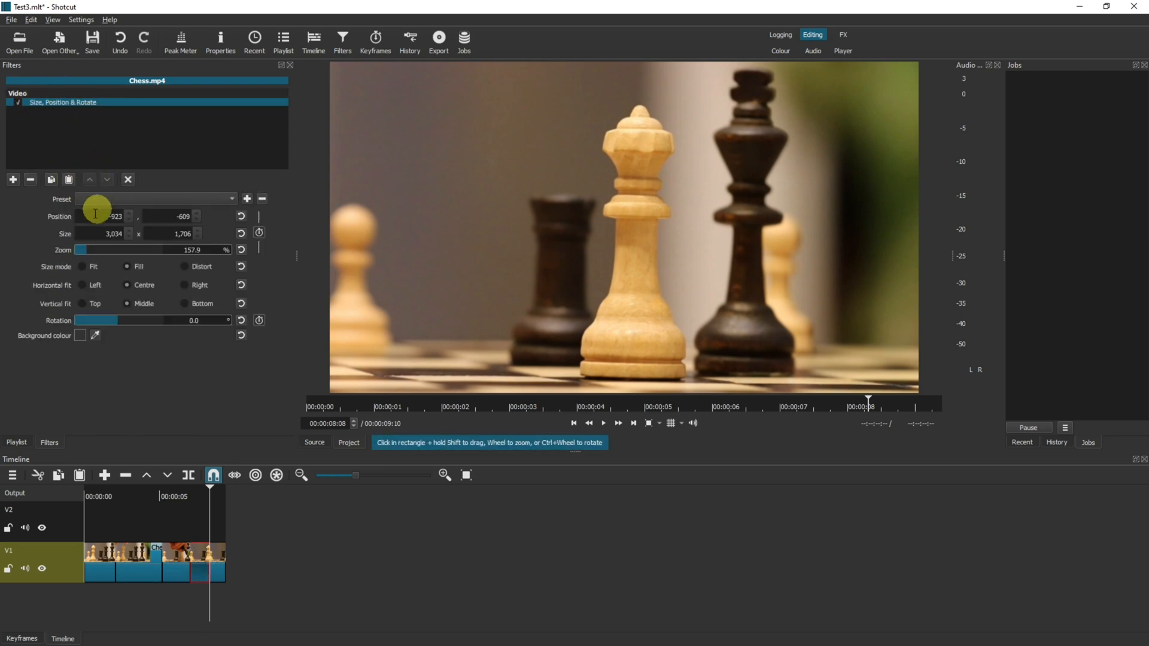
# Play the chess sequence from near the beginning to review both zoomed segments.
pyautogui.click(137, 581)
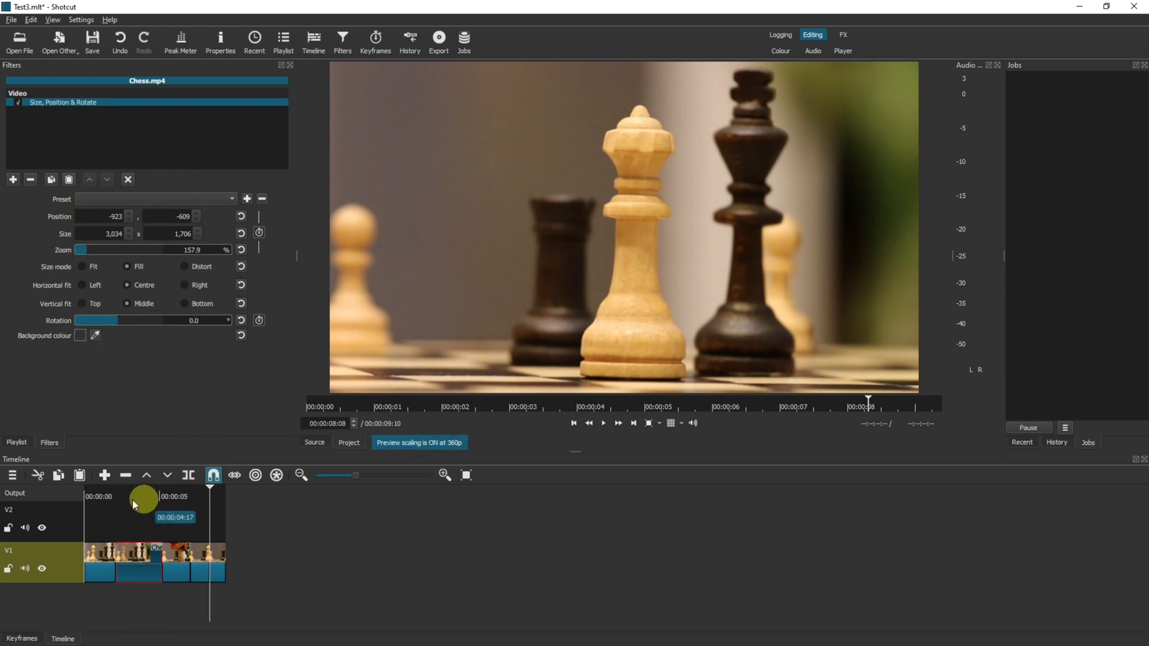
pyautogui.click(102, 496)
pyautogui.click(604, 423)
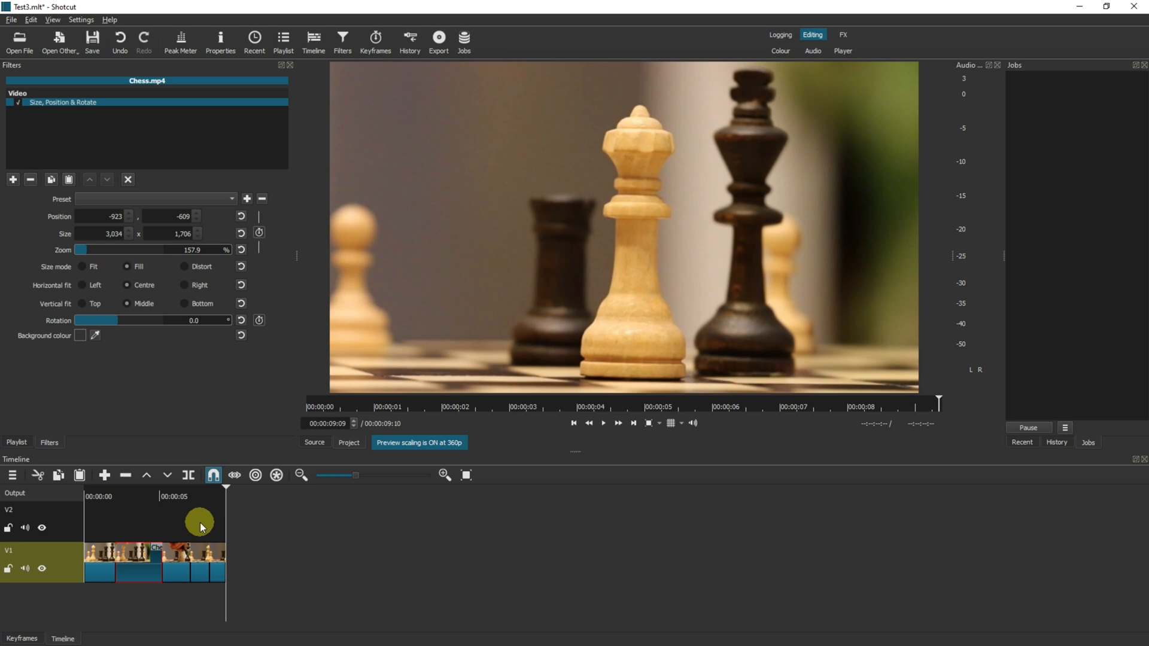
# Place Bicycle.mp4 from the playlist on track V2 directly after the chess segments and play it back.
pyautogui.click(286, 54)
pyautogui.click(100, 98)
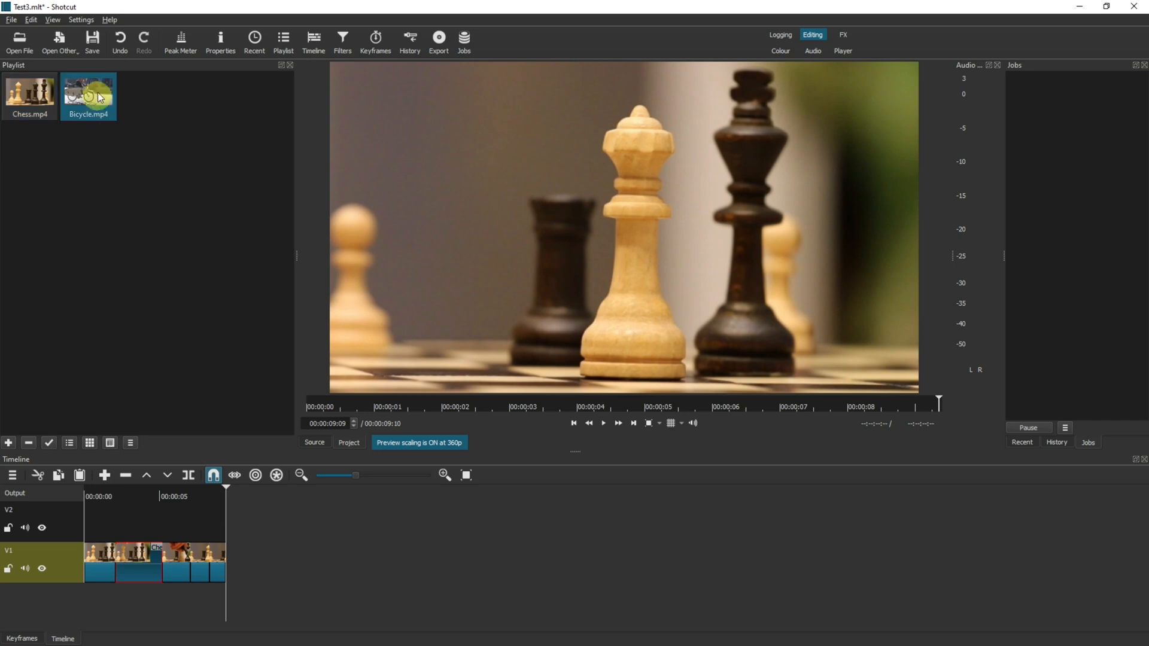
pyautogui.moveTo(99, 98); pyautogui.dragTo(229, 523)
pyautogui.click(269, 518)
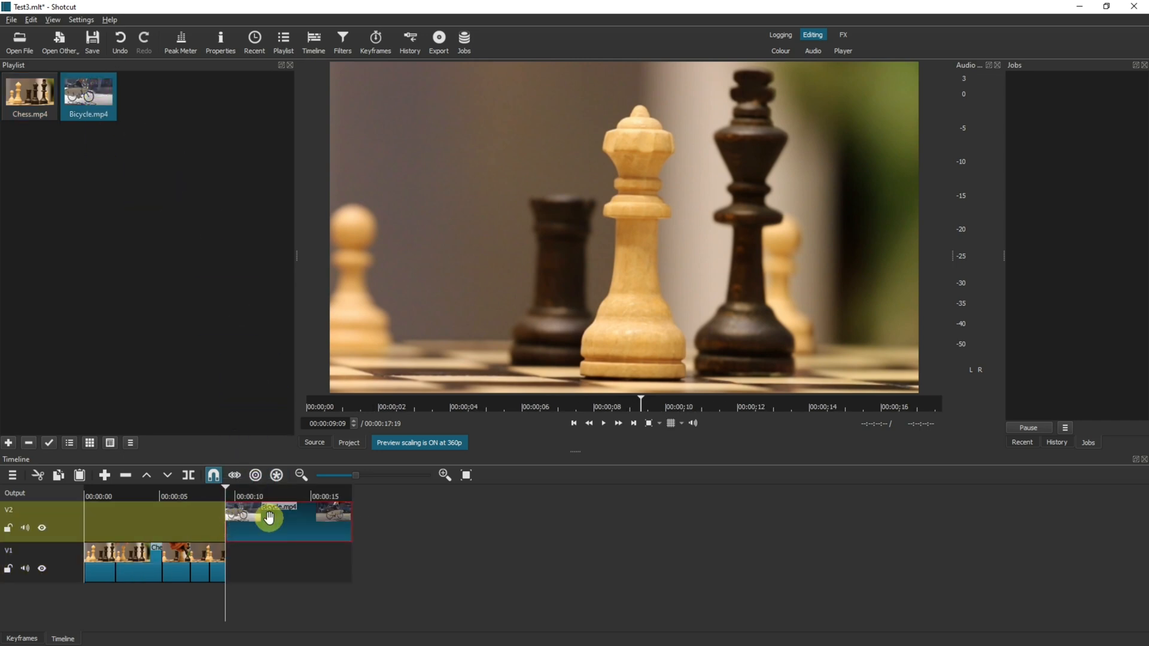
pyautogui.click(604, 423)
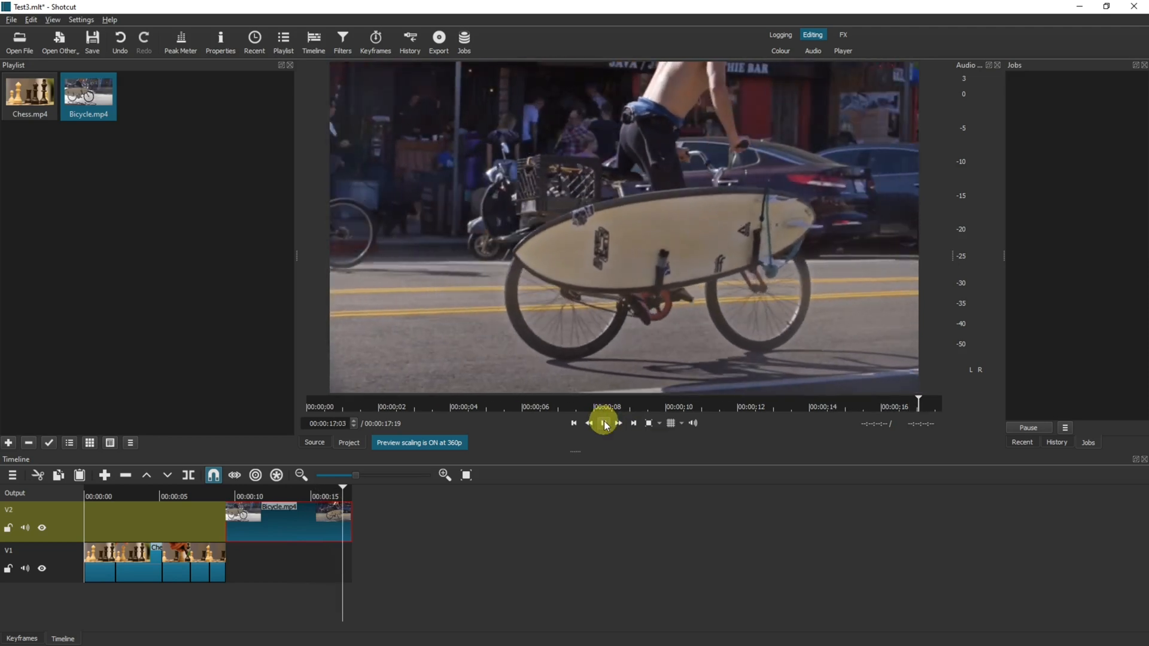
# Move to the start of the Bicycle.mp4 clip and apply the Size, Position & Rotate filter to it.
pyautogui.click(232, 494)
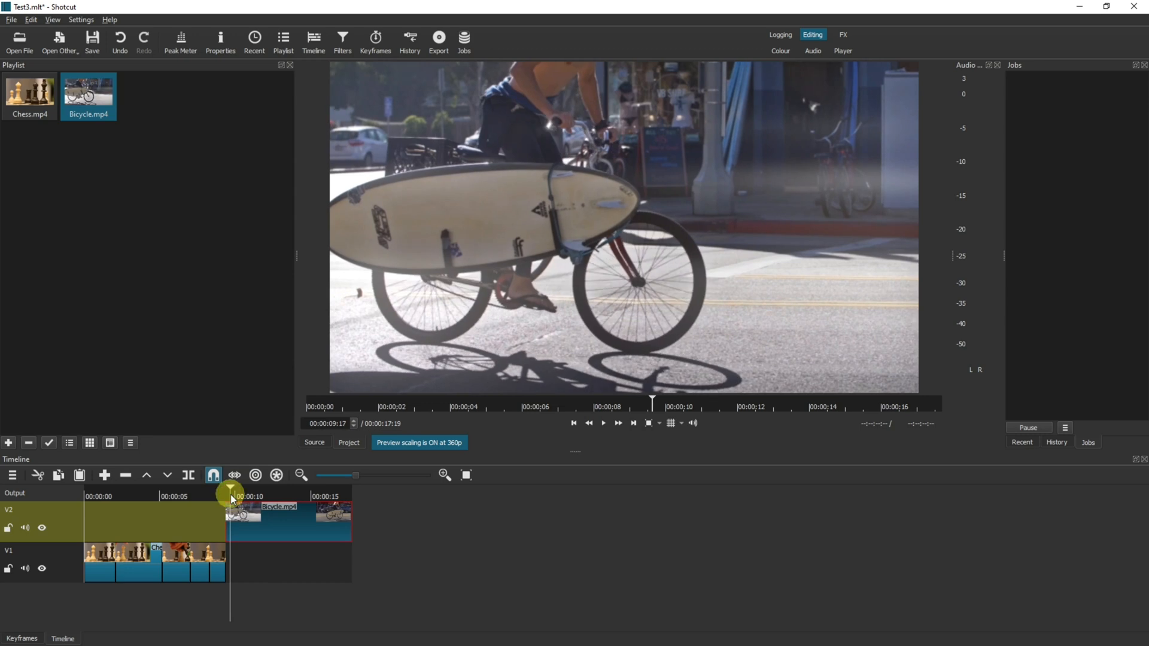
pyautogui.hotkey('alt', 'Left')
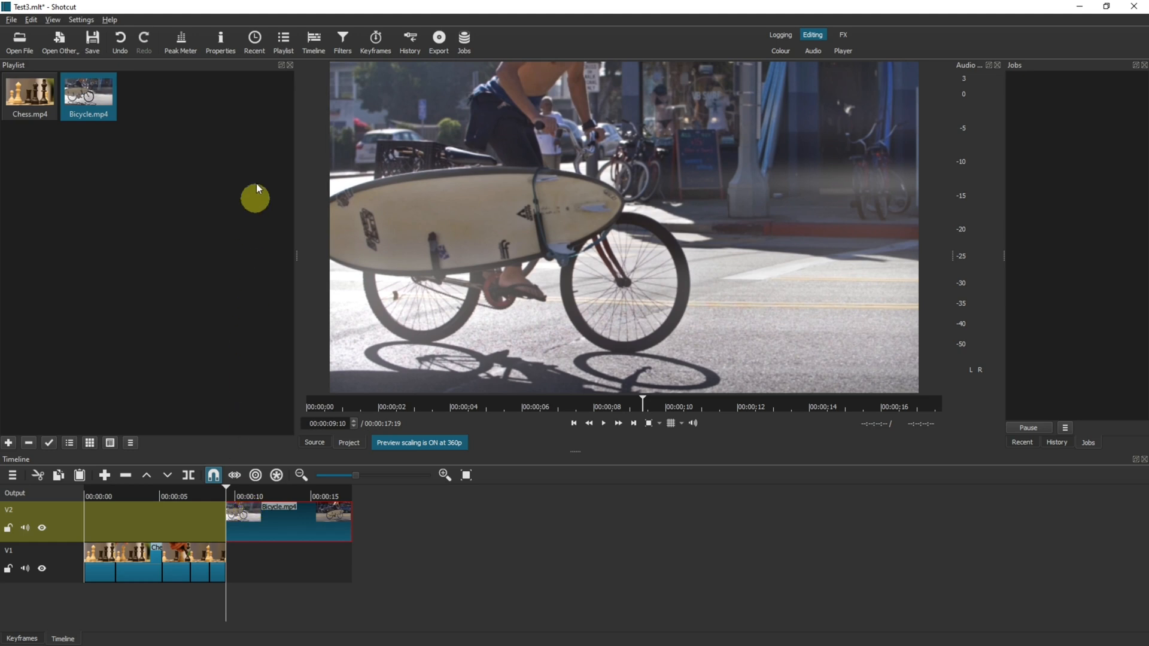
pyautogui.click(338, 45)
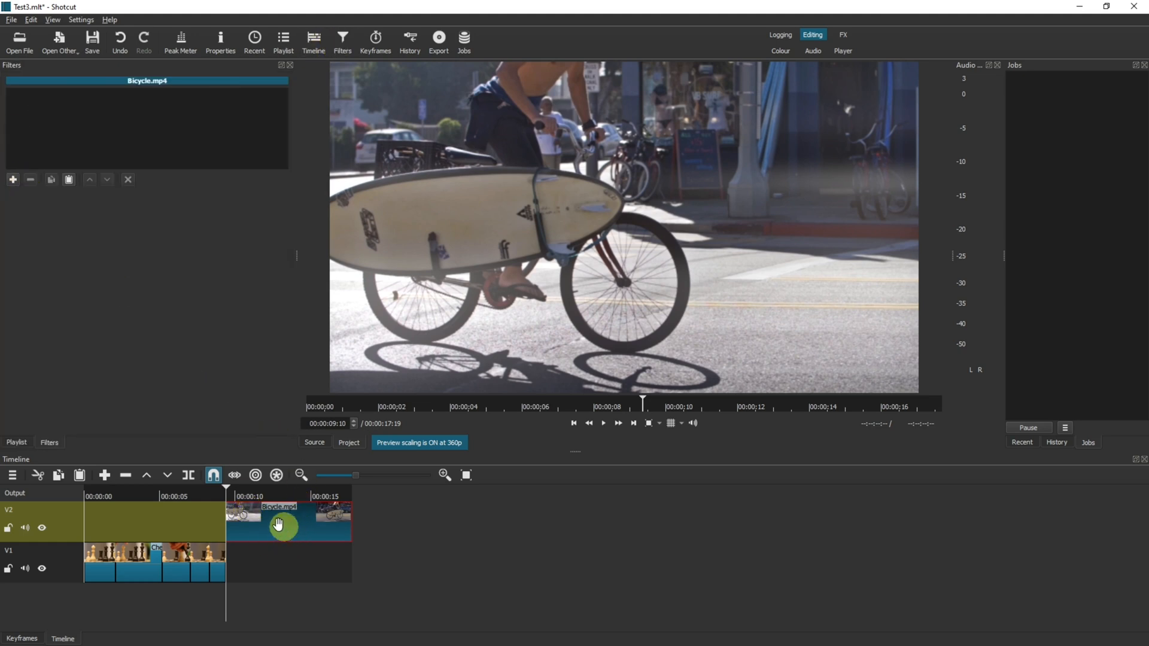
pyautogui.click(12, 179)
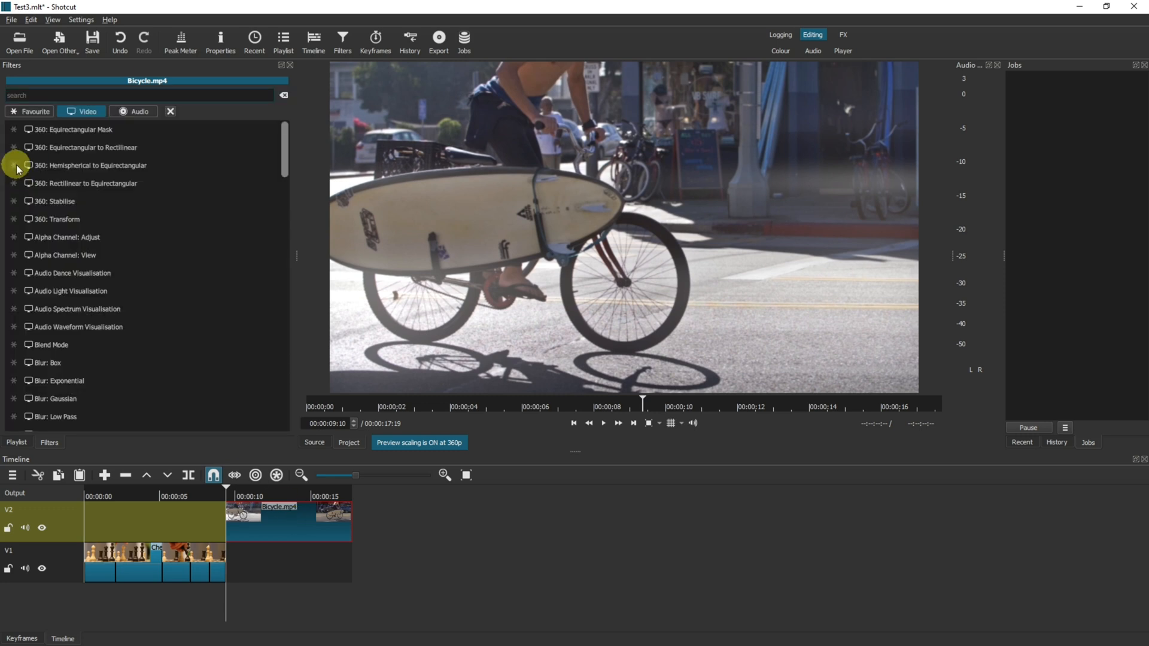
pyautogui.write('size')
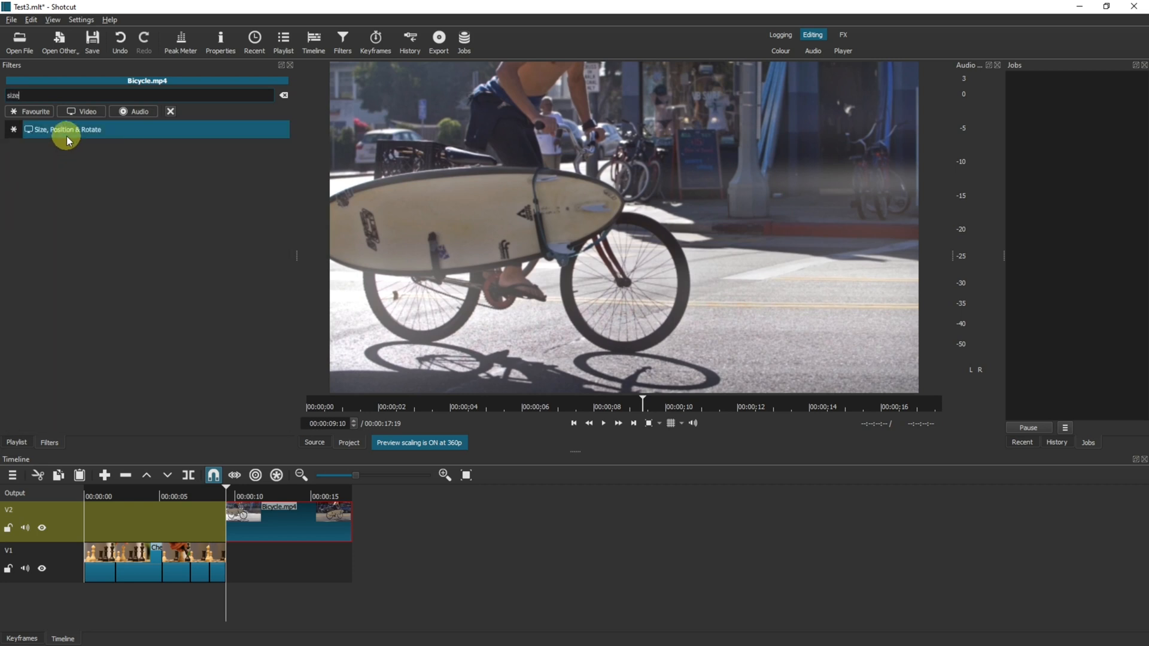
pyautogui.click(70, 129)
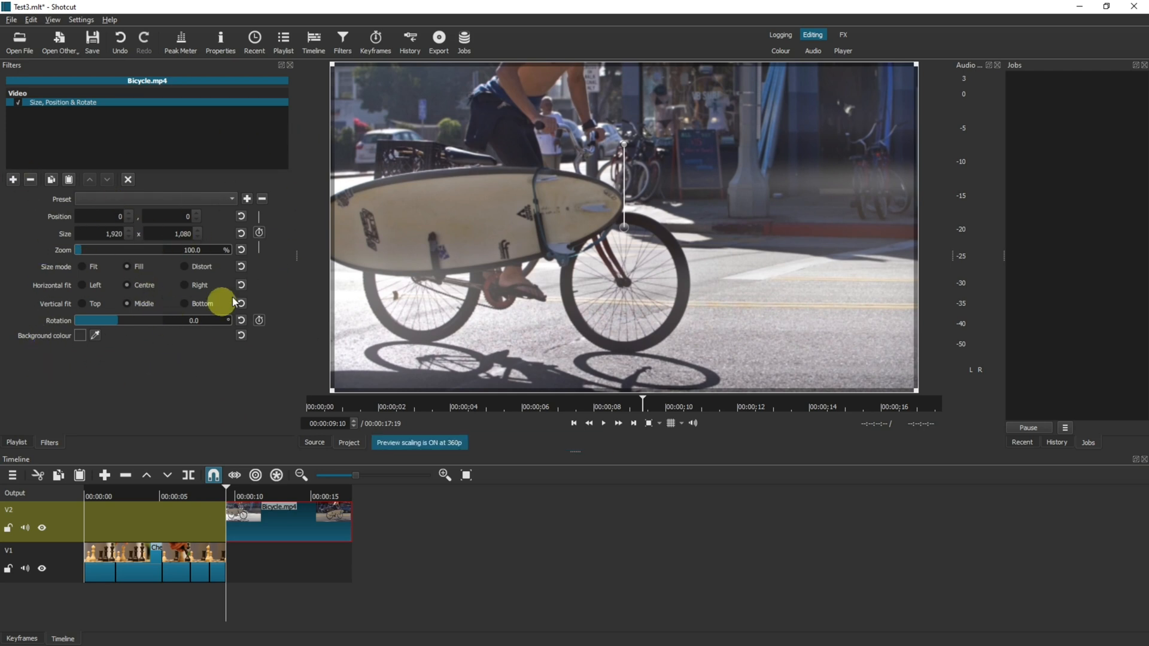
# Enable size and position keyframes for the Bicycle clip and set its first keyframe's type to Smooth.
pyautogui.click(260, 234)
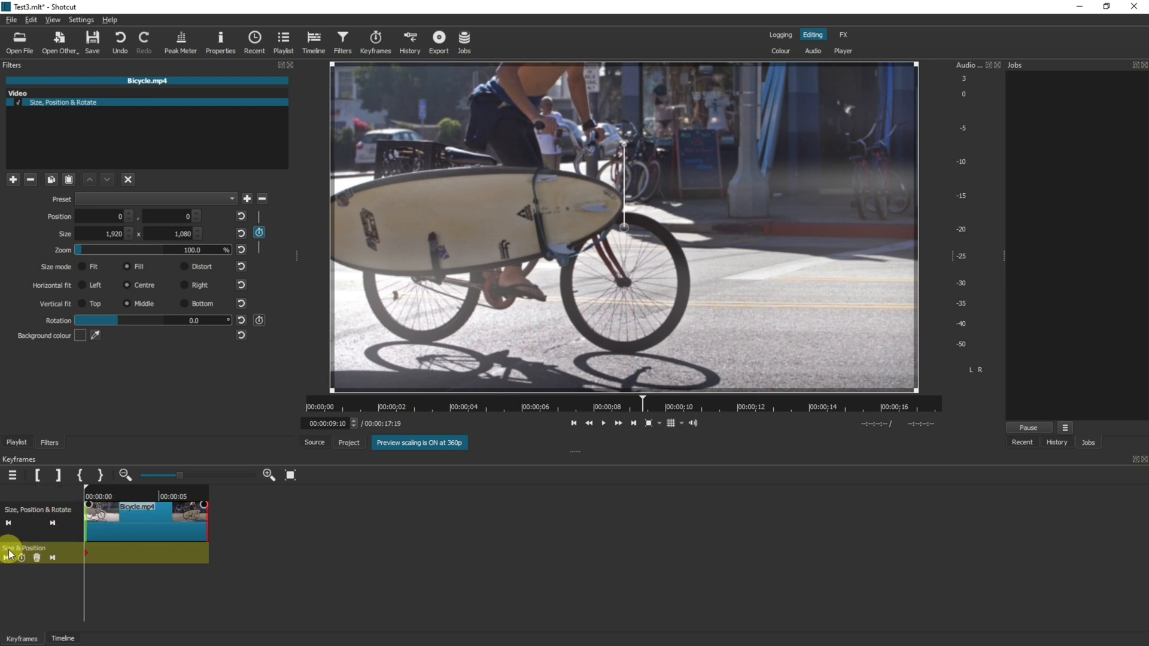
pyautogui.rightClick(87, 557)
pyautogui.moveTo(128, 565)
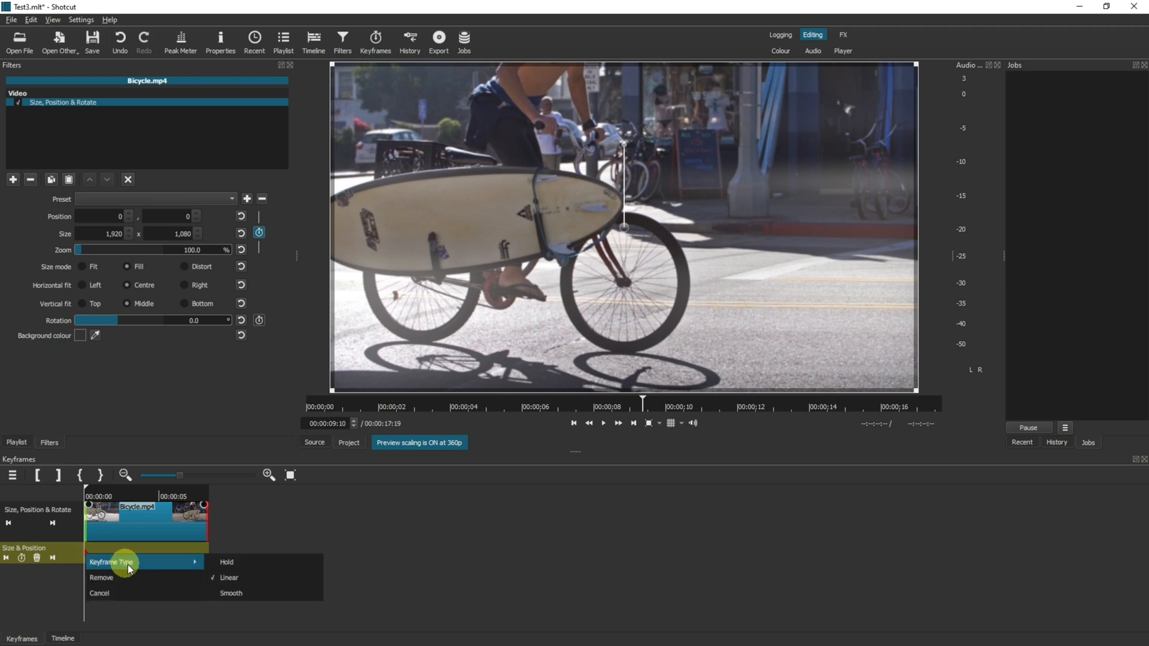
pyautogui.click(224, 594)
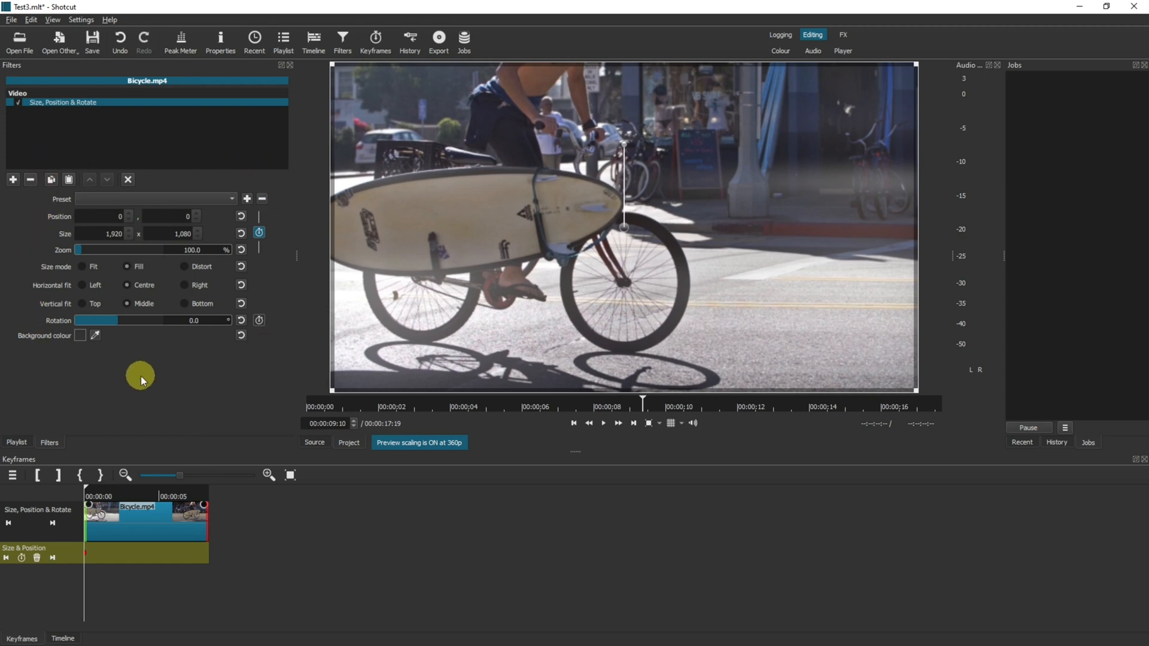
# Add a second size and position keyframe at 00:00:11:10 and set its zoom to about 197.4%.
pyautogui.click(114, 499)
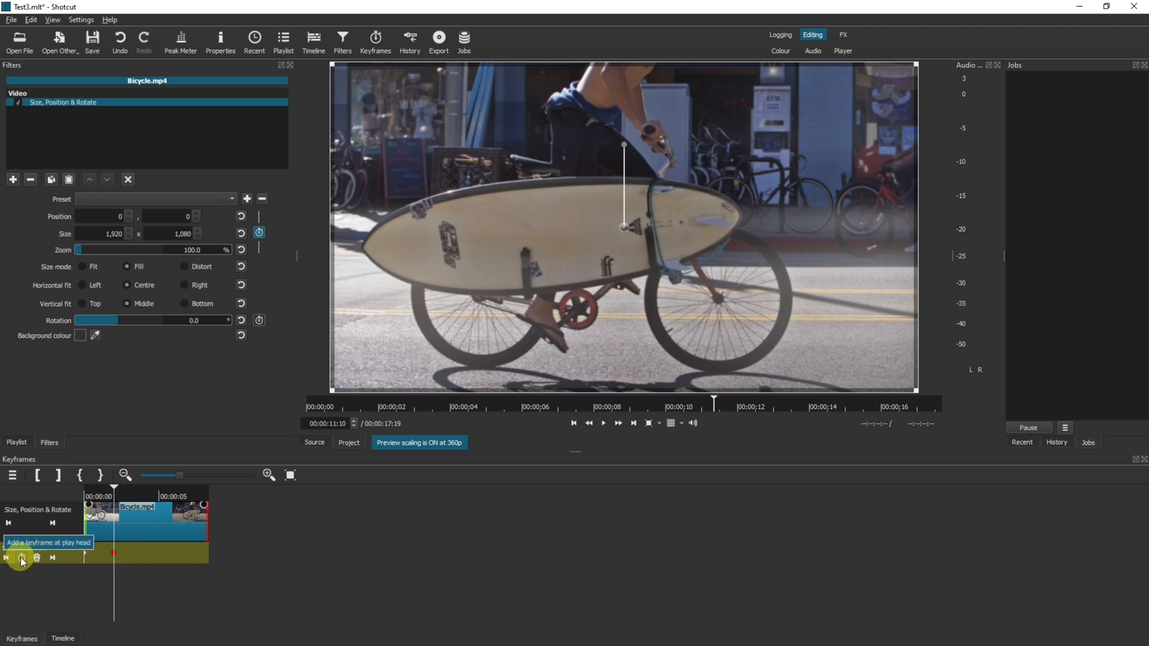
pyautogui.doubleClick(114, 556)
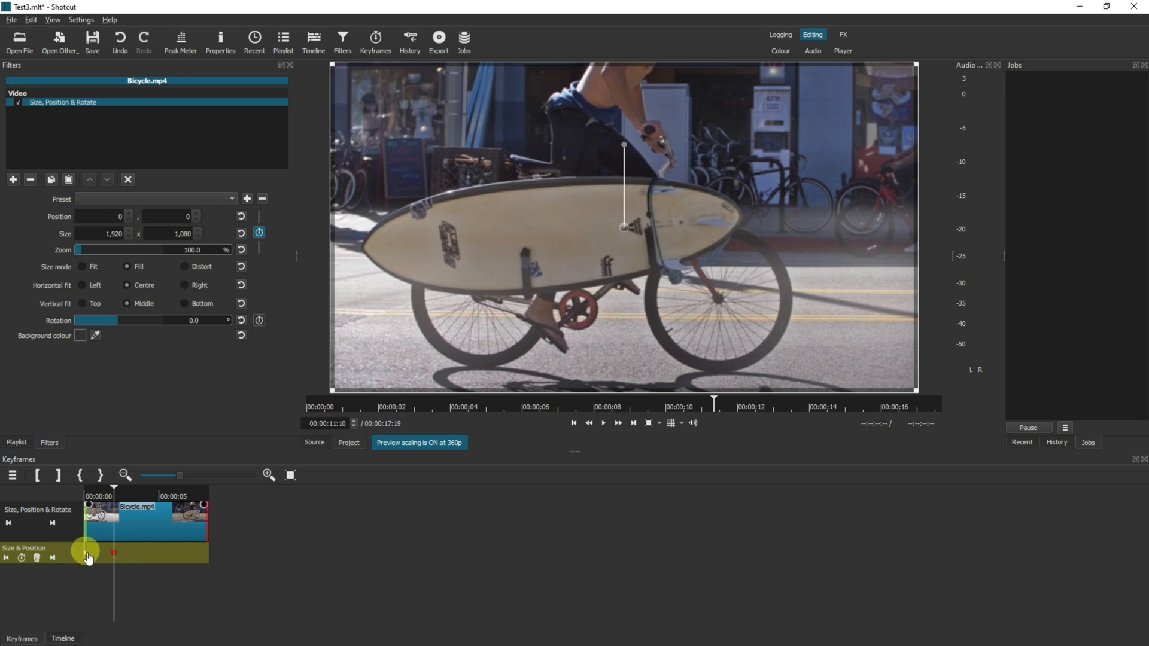
pyautogui.moveTo(117, 557)
pyautogui.click(91, 248)
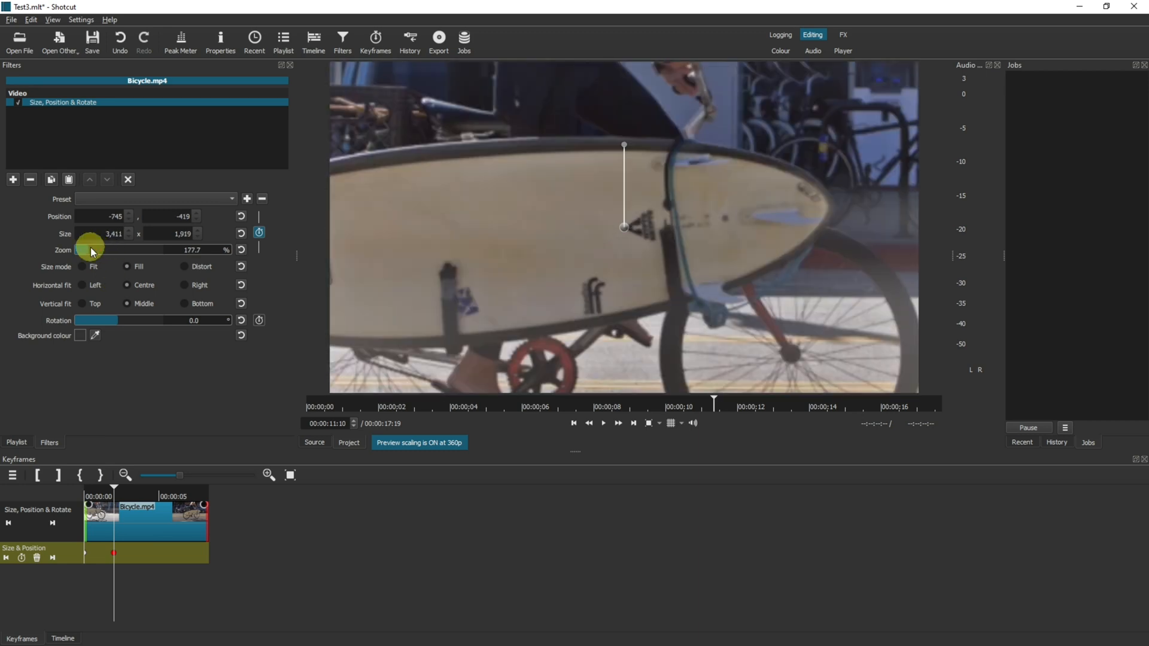
pyautogui.click(93, 247)
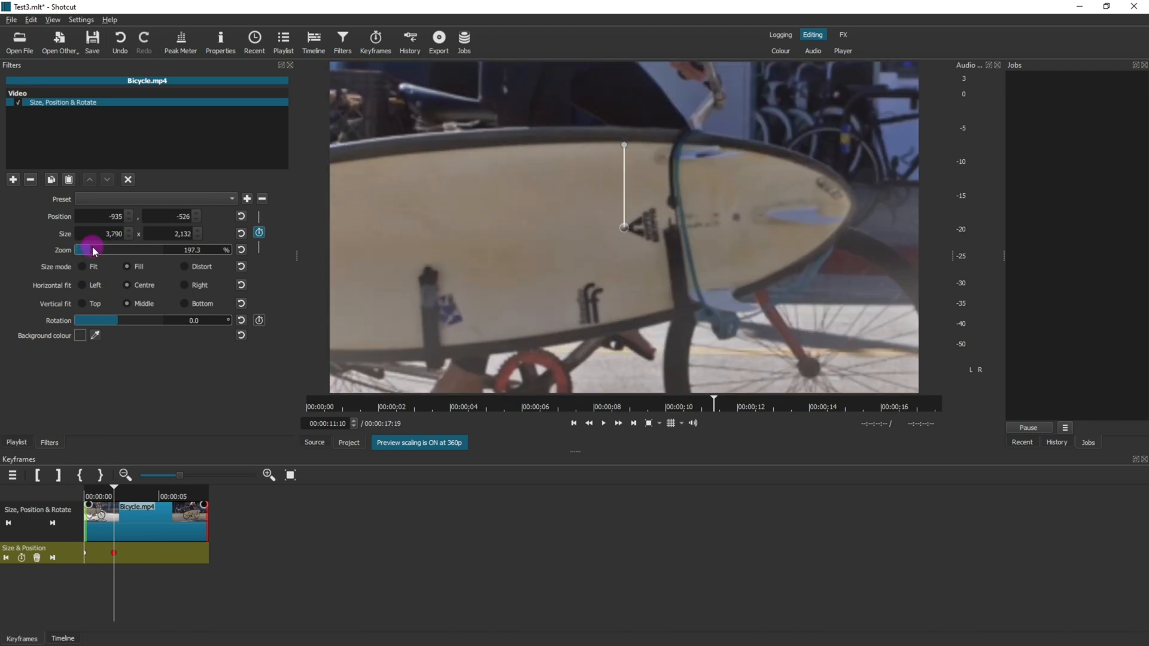
pyautogui.doubleClick(186, 248)
pyautogui.click(112, 250)
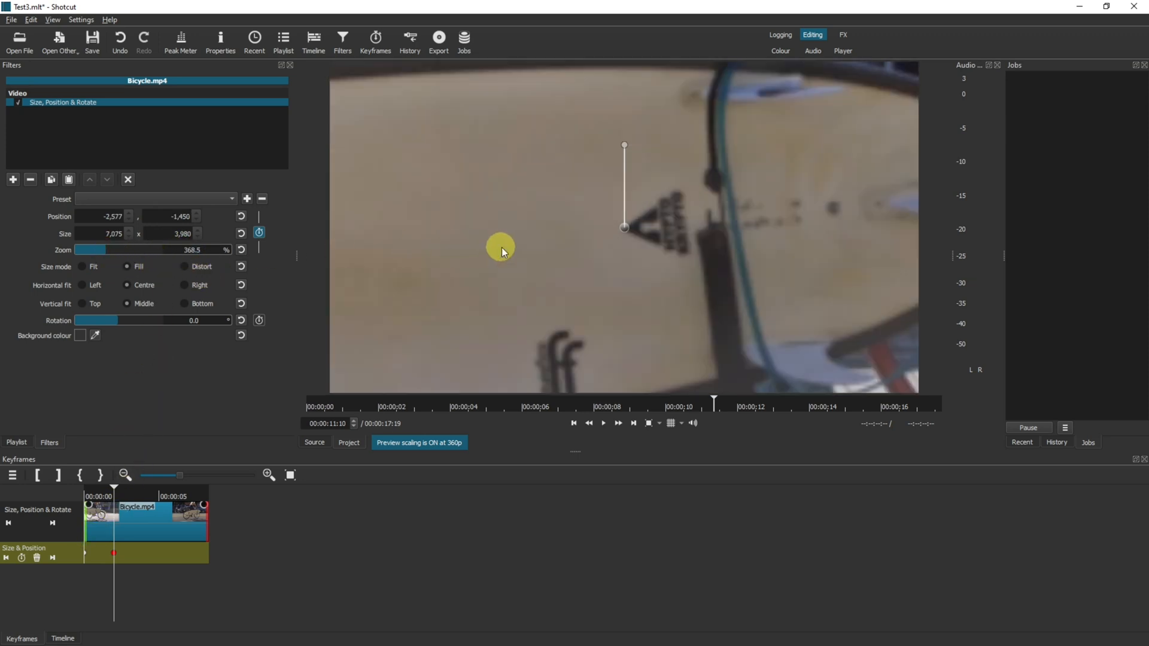
pyautogui.moveTo(84, 248); pyautogui.dragTo(95, 248)
# Play the Bicycle clip twice from its start to review the animated zoom-in.
pyautogui.moveTo(114, 487); pyautogui.dragTo(74, 497)
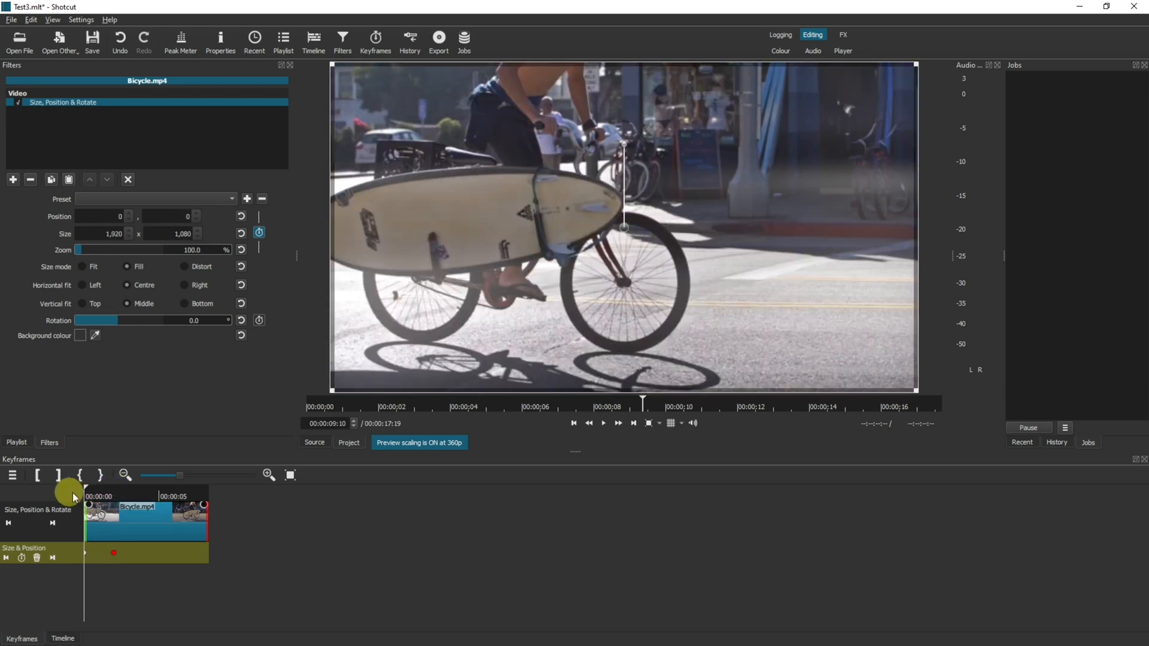
pyautogui.click(605, 422)
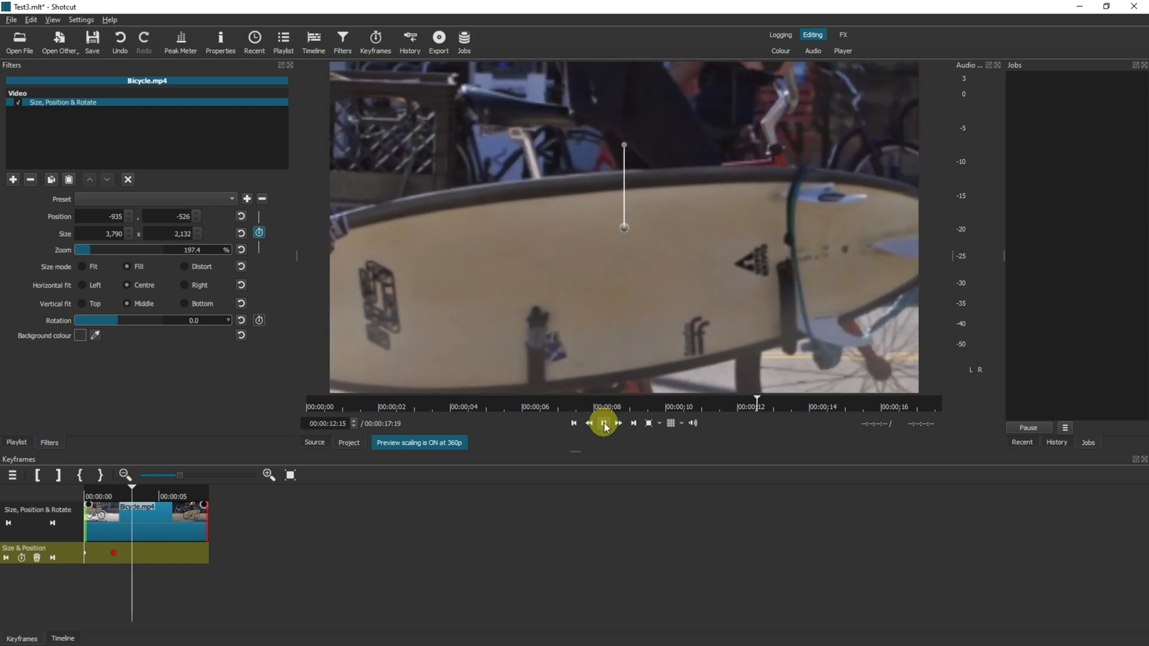
pyautogui.click(604, 423)
pyautogui.moveTo(133, 497); pyautogui.dragTo(41, 493)
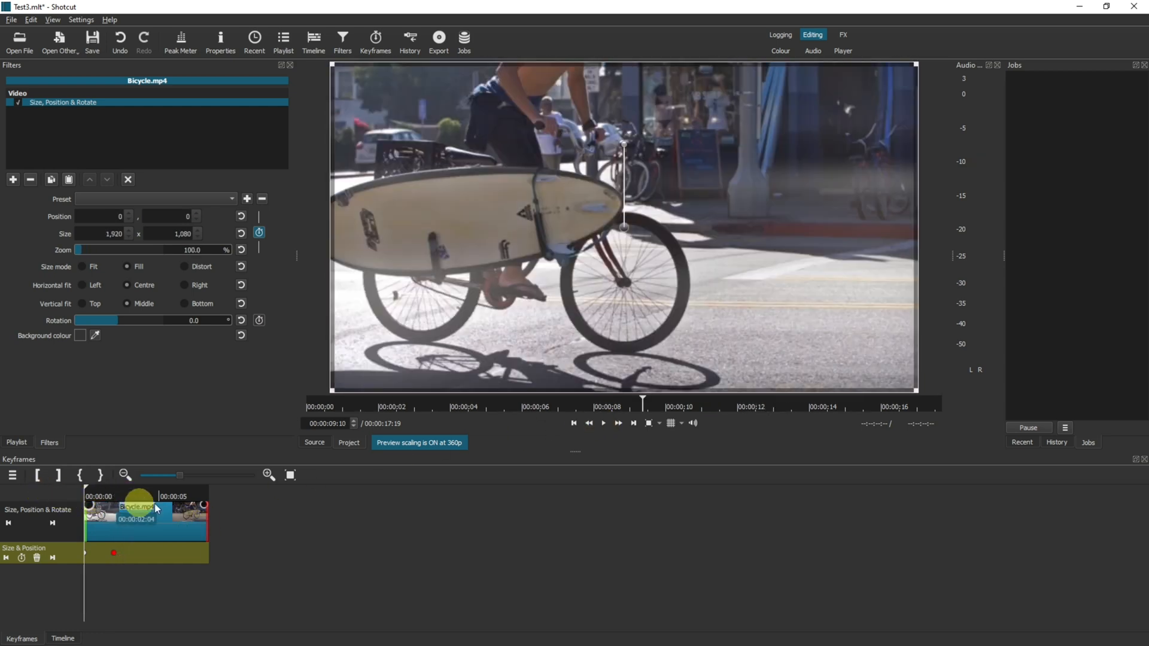
pyautogui.click(603, 423)
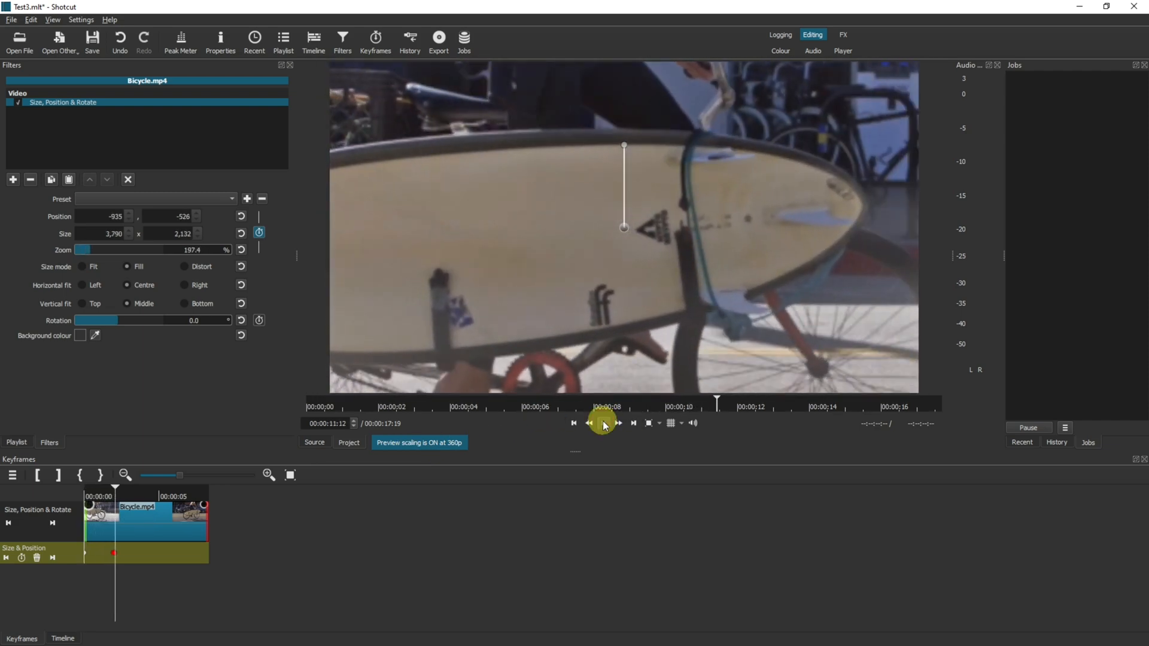
# Reframe the second keyframe on the bicycle's front wheel with about 243.4% zoom and position -2,214, -1,321.
pyautogui.click(114, 553)
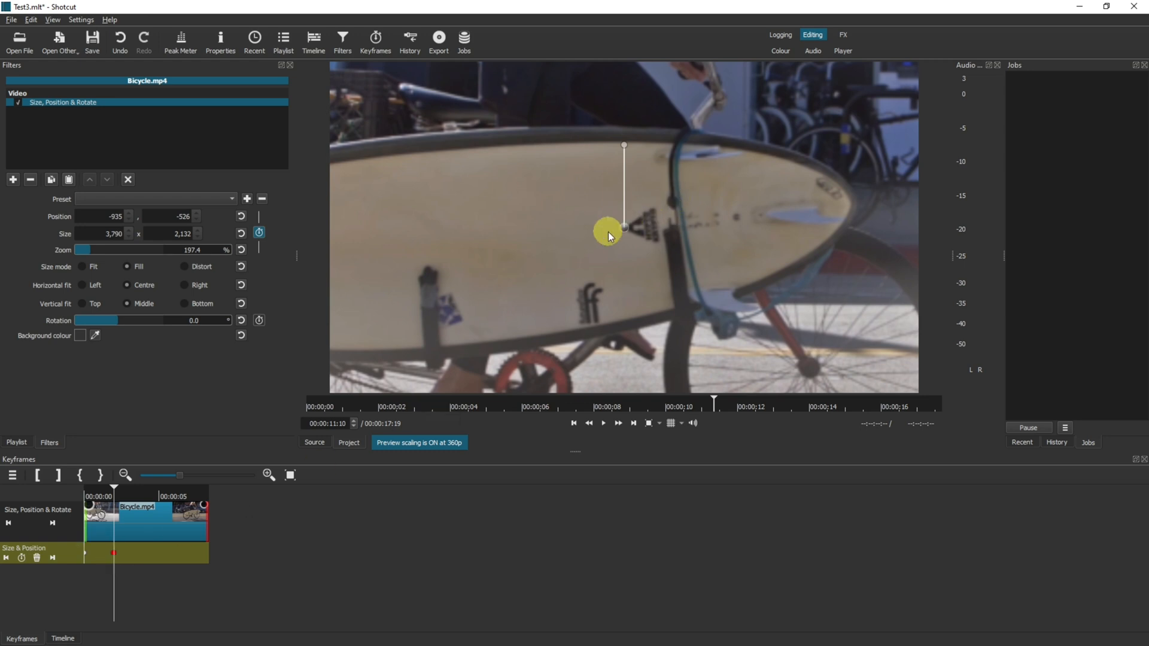
pyautogui.moveTo(619, 231); pyautogui.dragTo(389, 92)
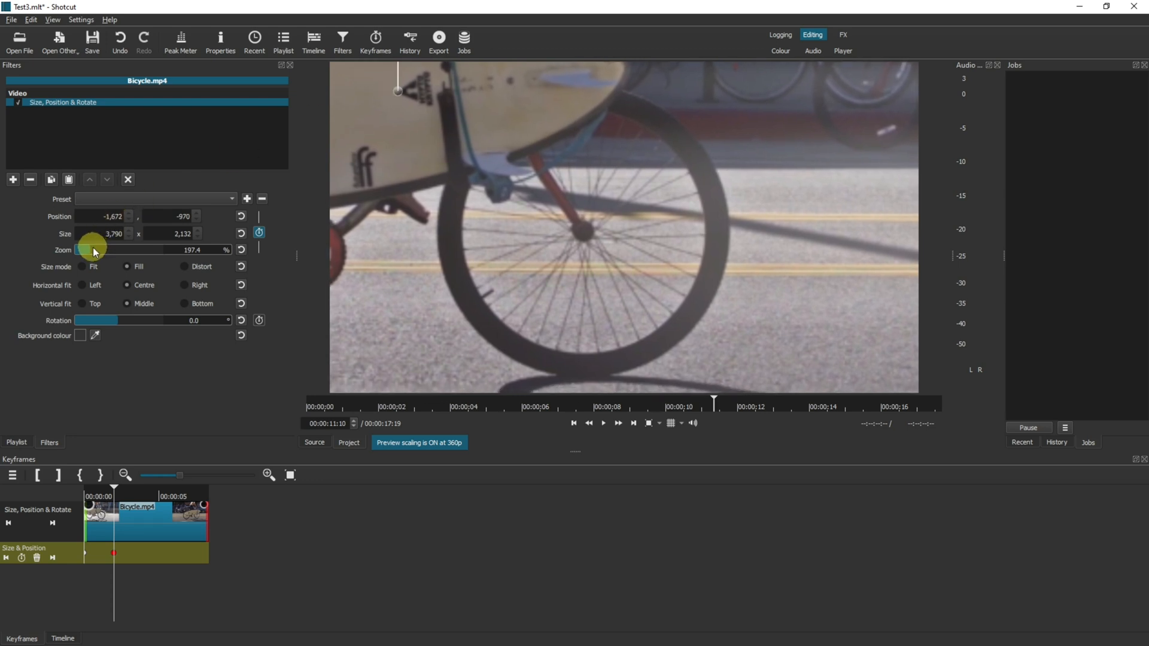
pyautogui.moveTo(93, 247); pyautogui.dragTo(96, 245)
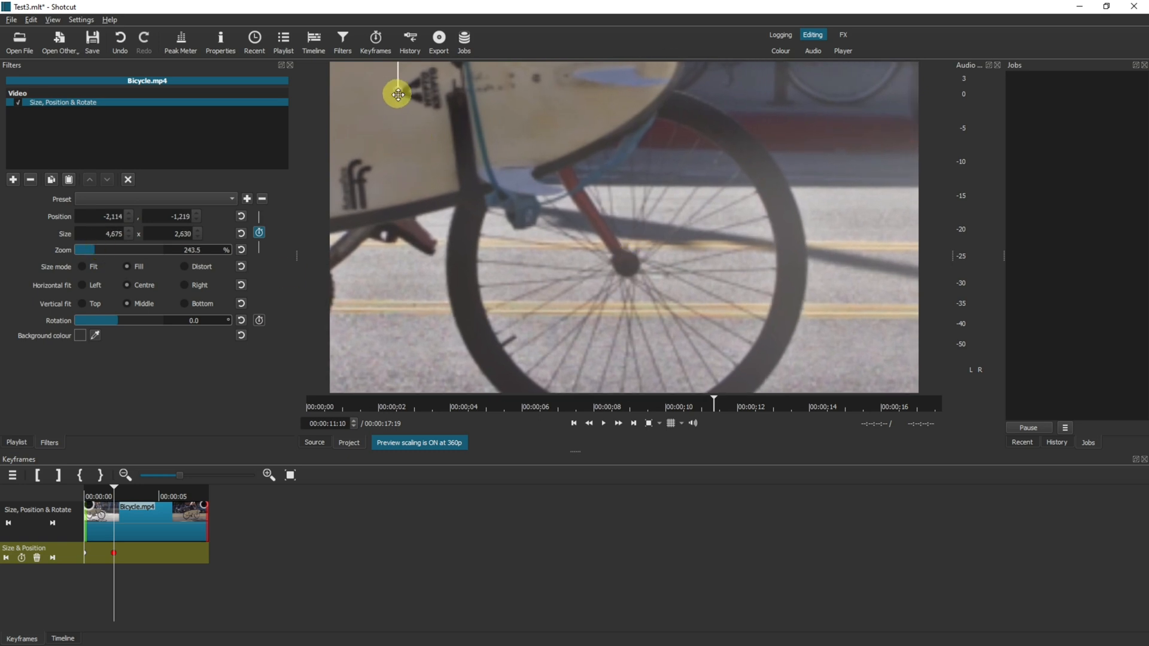
pyautogui.moveTo(398, 95); pyautogui.dragTo(364, 57)
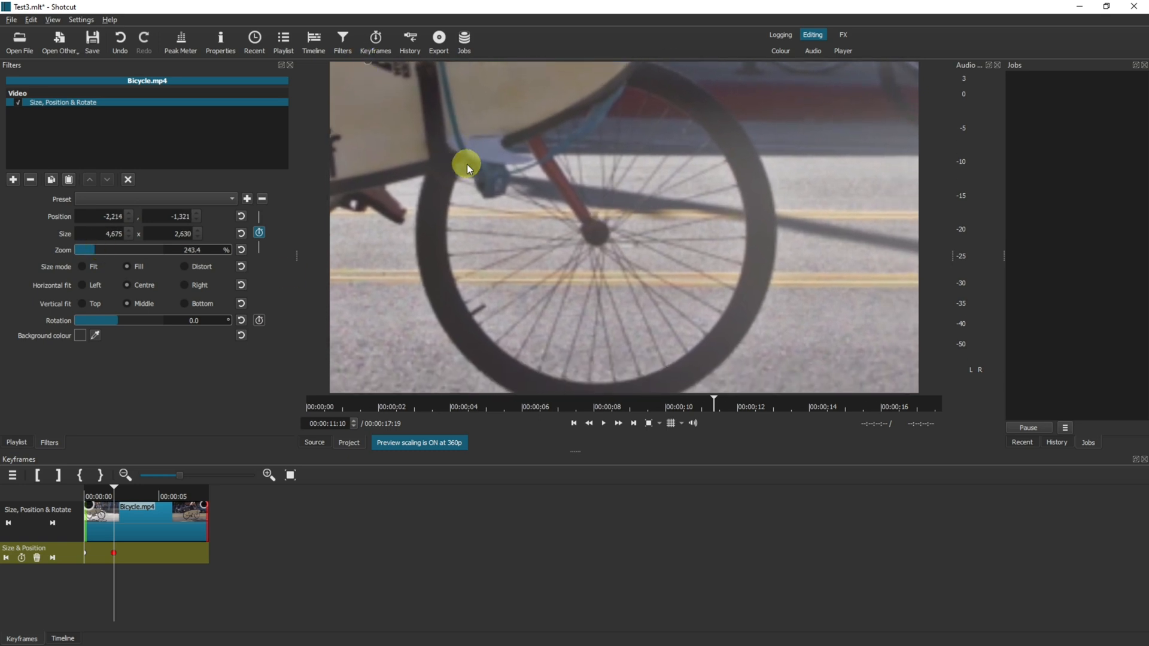
# Play the Bicycle clip from its start to check the zoom onto the front wheel.
pyautogui.moveTo(116, 490); pyautogui.dragTo(64, 494)
pyautogui.click(608, 424)
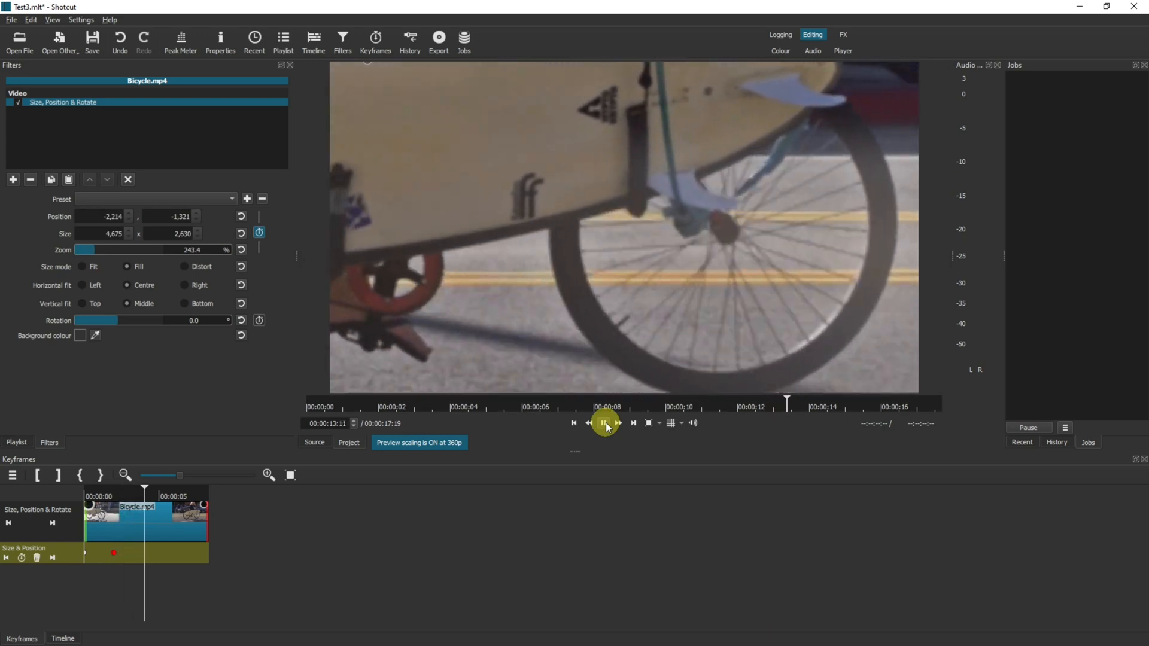
pyautogui.click(606, 423)
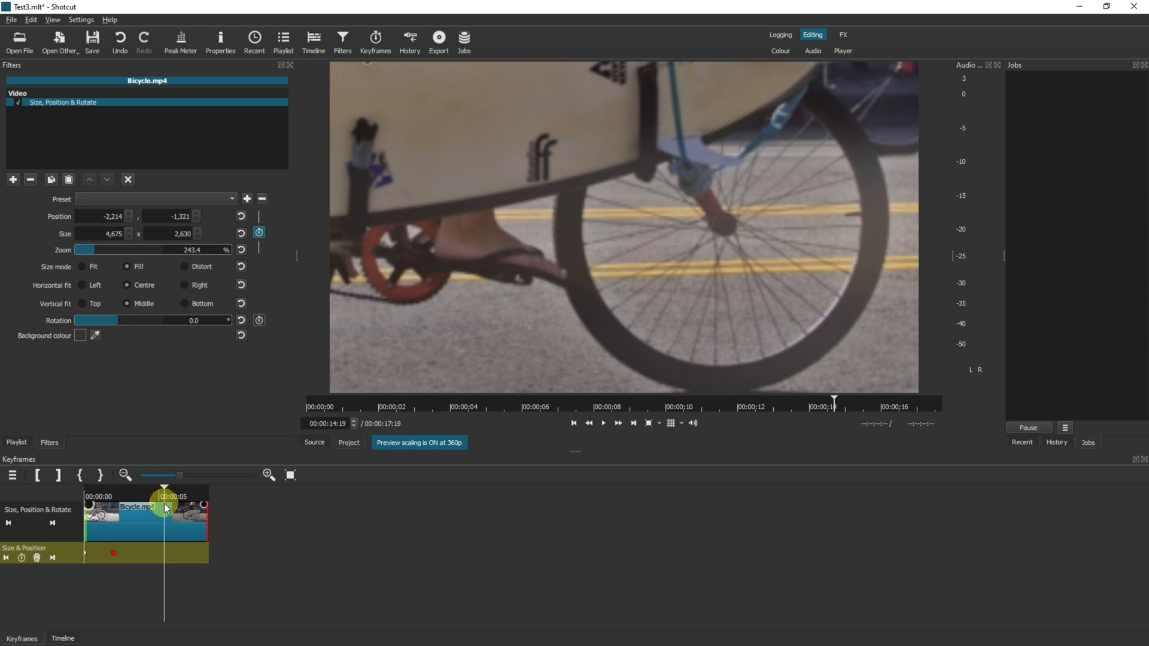
# Add a keyframe at 00:00:14:19 and recentre the front wheel at about position -2,588, -1,313, checking it against a temporary grid.
pyautogui.click(21, 558)
pyautogui.moveTo(367, 64); pyautogui.dragTo(271, 94)
pyautogui.click(678, 423)
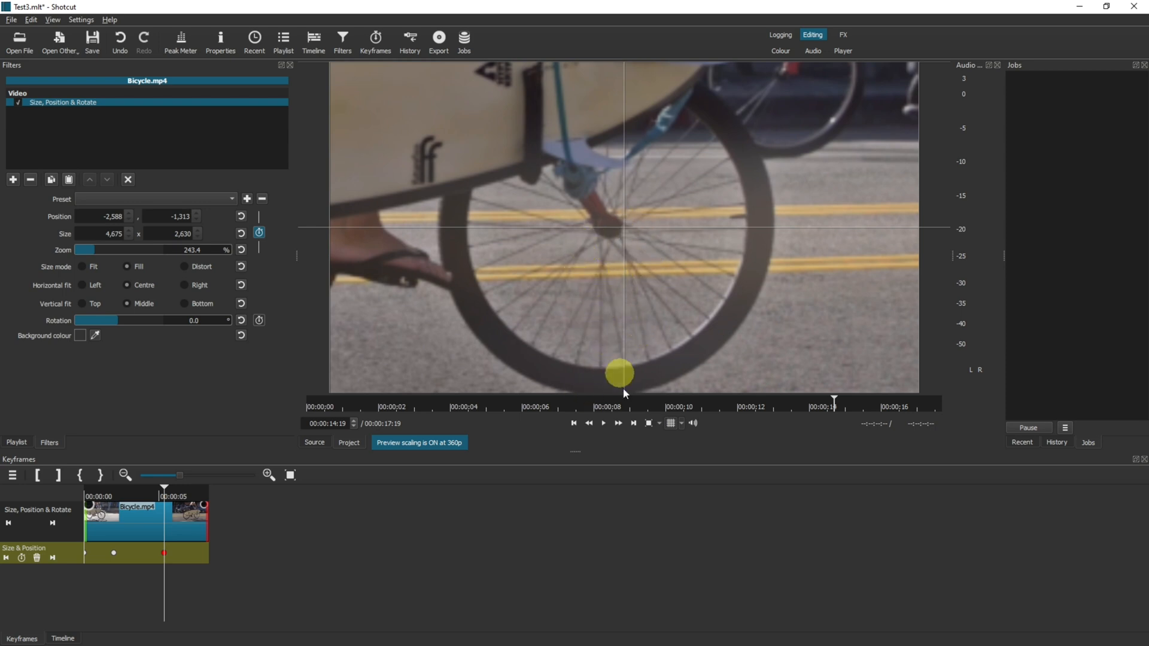
pyautogui.click(671, 424)
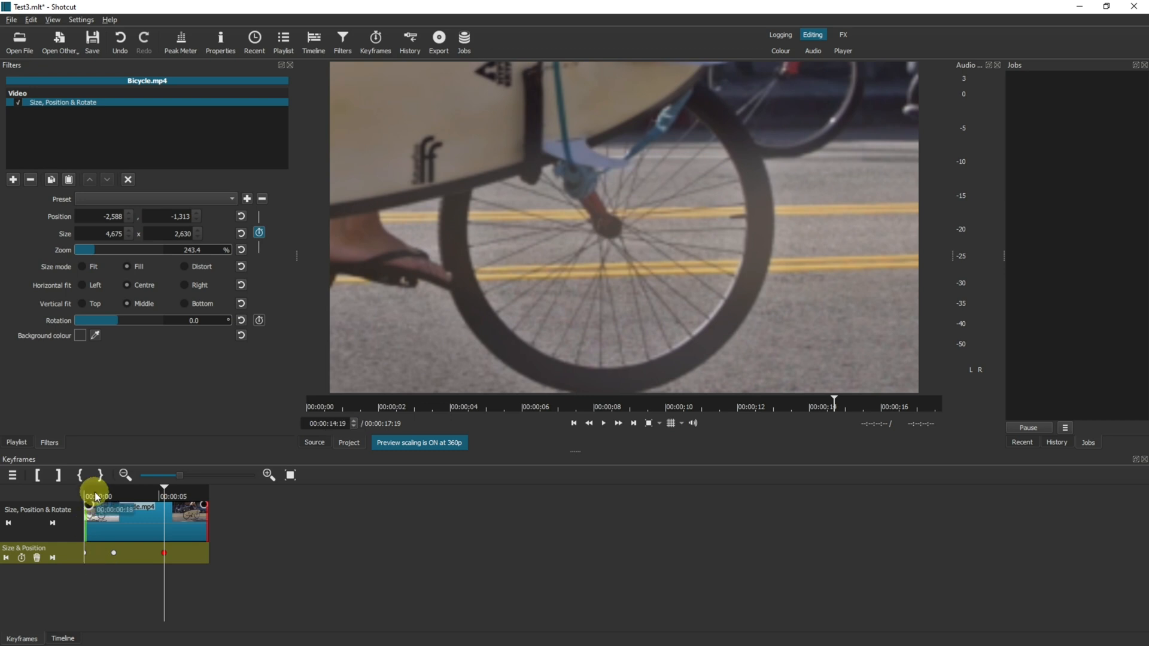
# Play the Bicycle clip from its start to review how the frame follows the front wheel.
pyautogui.click(77, 495)
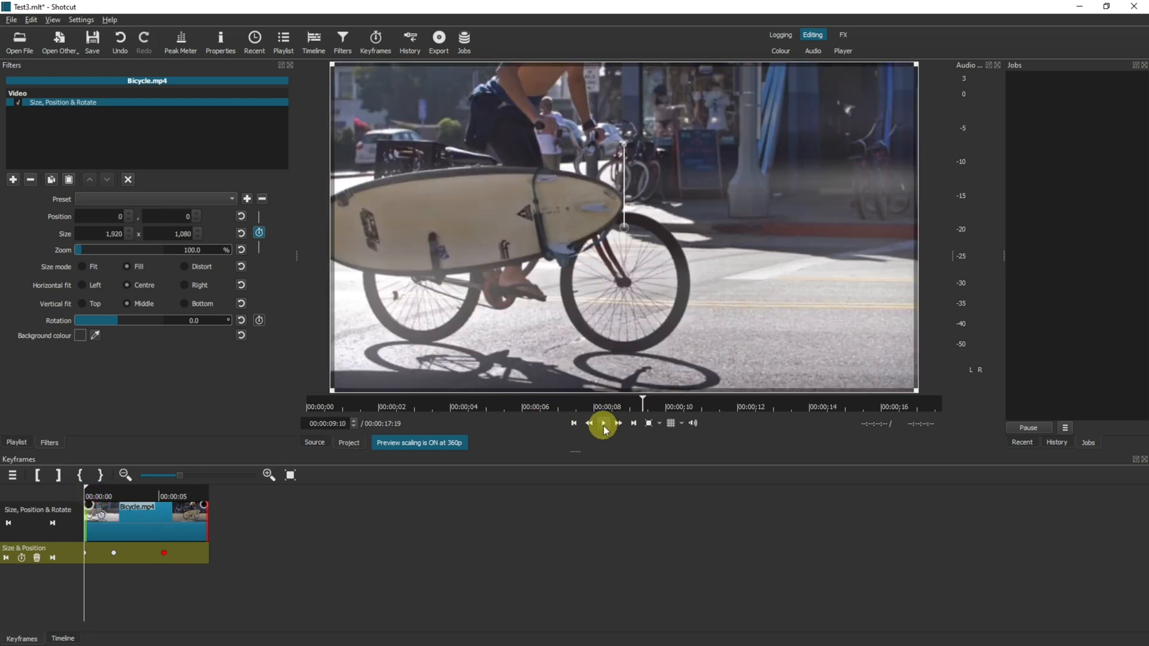
pyautogui.click(604, 424)
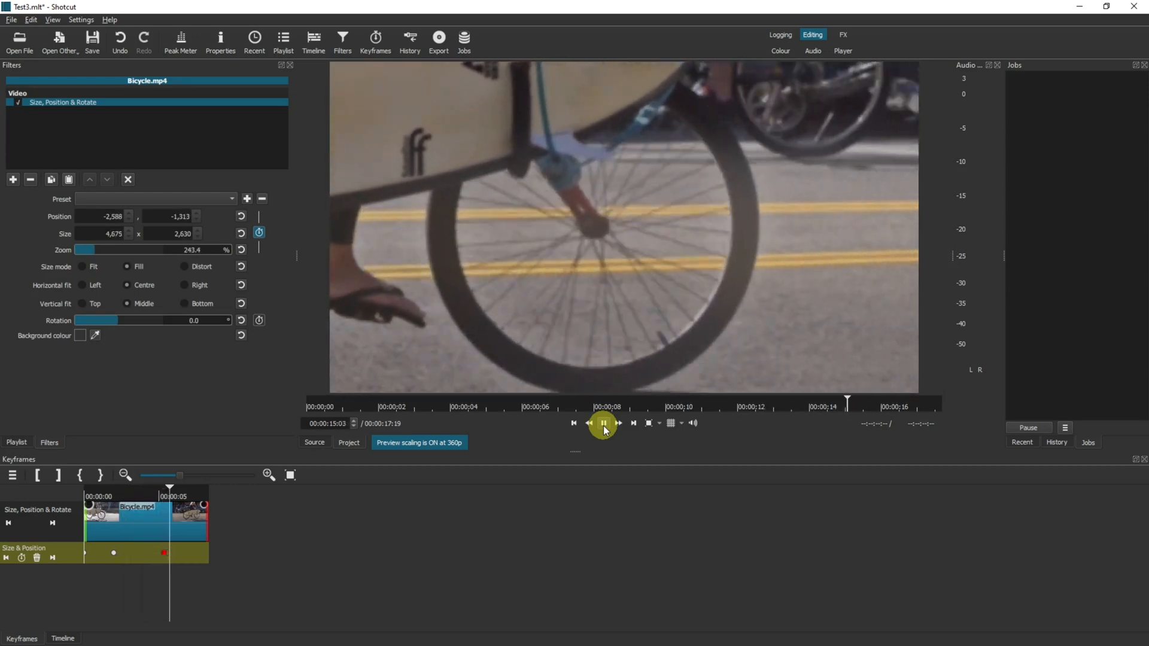
pyautogui.click(180, 496)
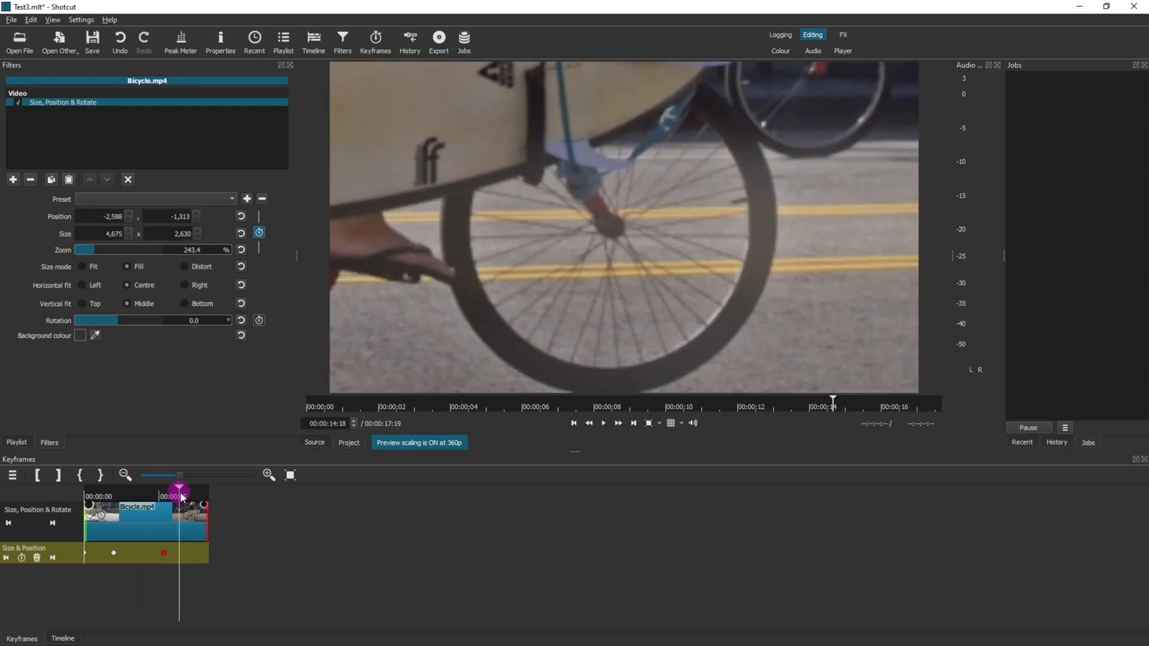
# Add a keyframe at the end of the Bicycle clip and restore it to 100% zoom and position 0, 0.
pyautogui.moveTo(180, 496); pyautogui.dragTo(223, 491)
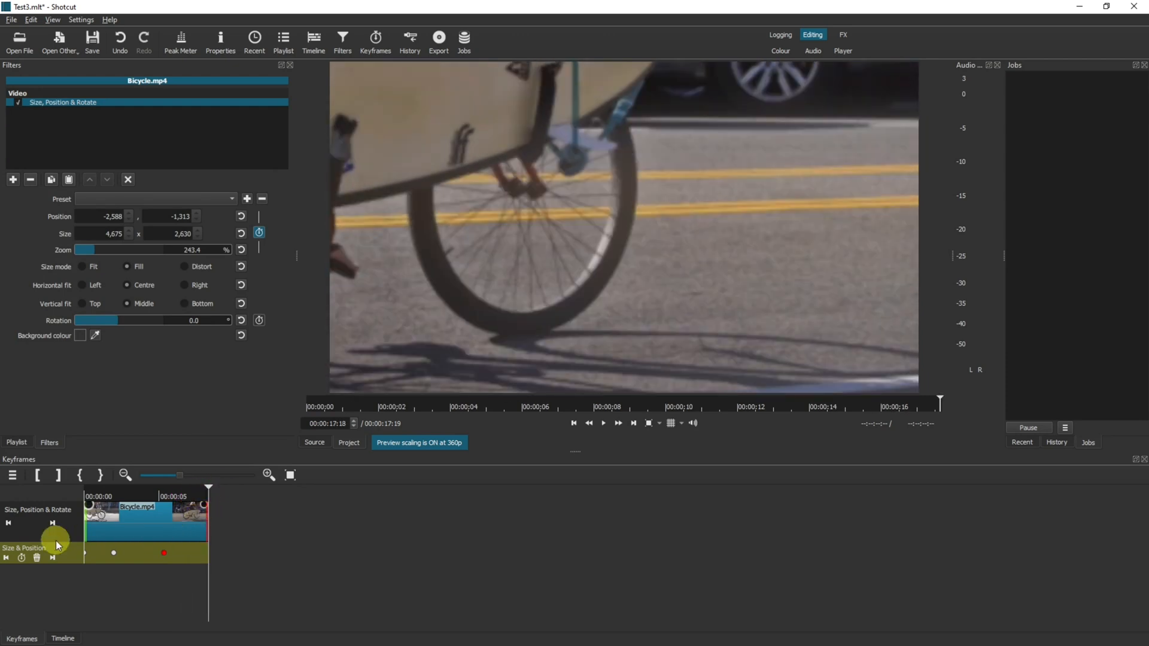
pyautogui.click(22, 558)
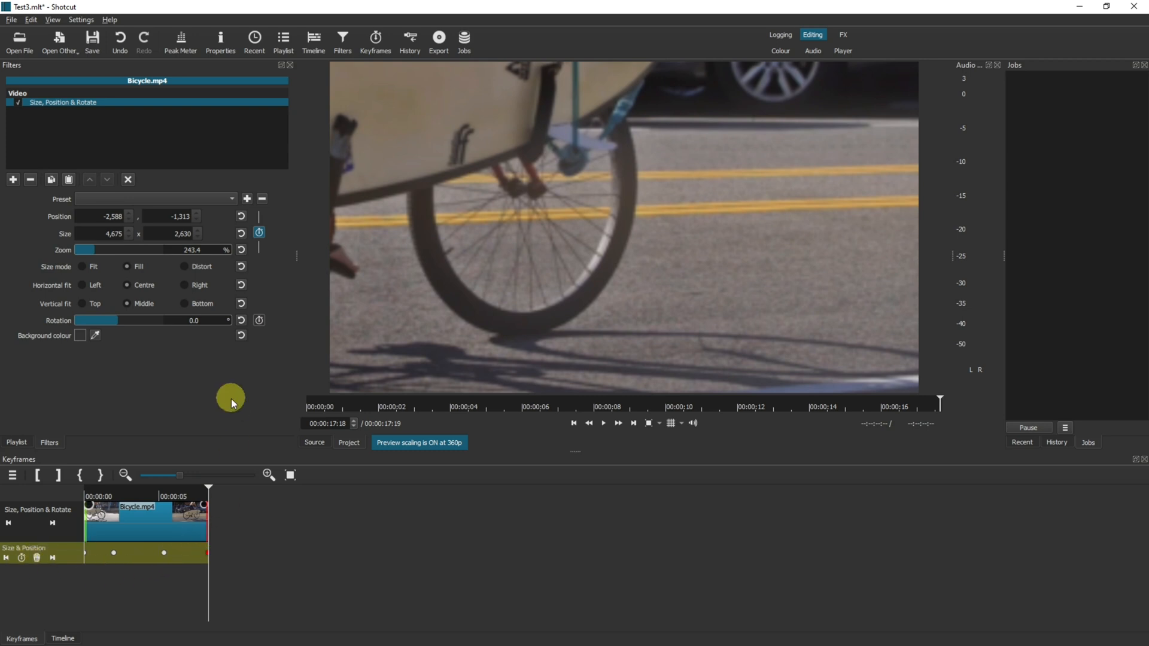
pyautogui.doubleClick(216, 248)
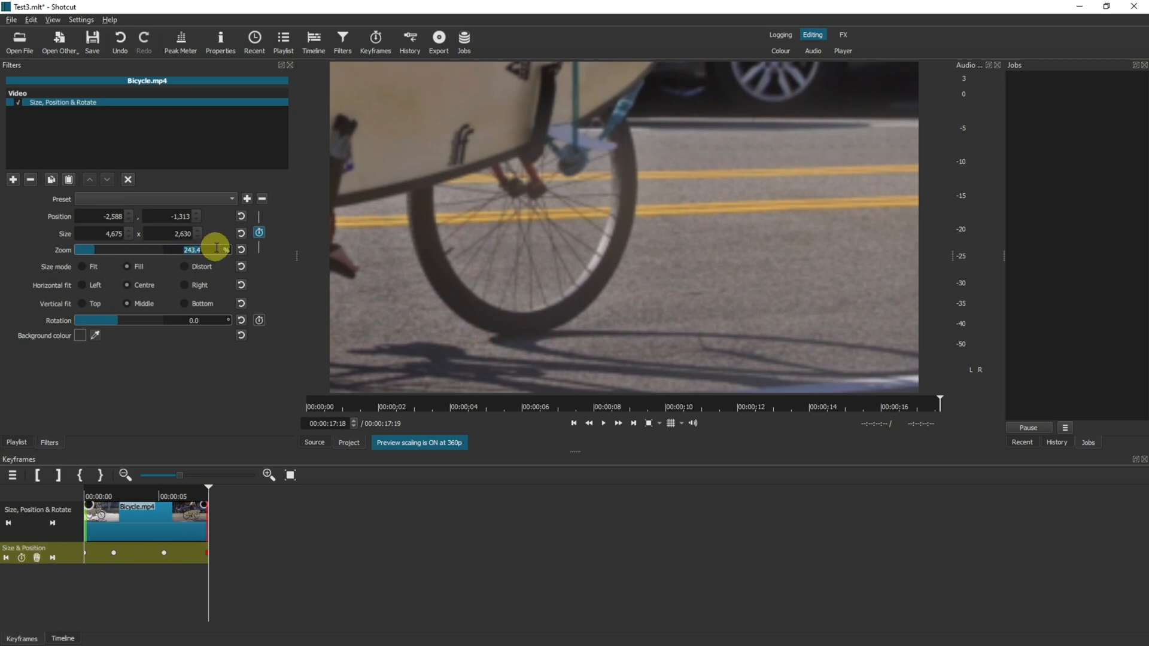
pyautogui.write('100')
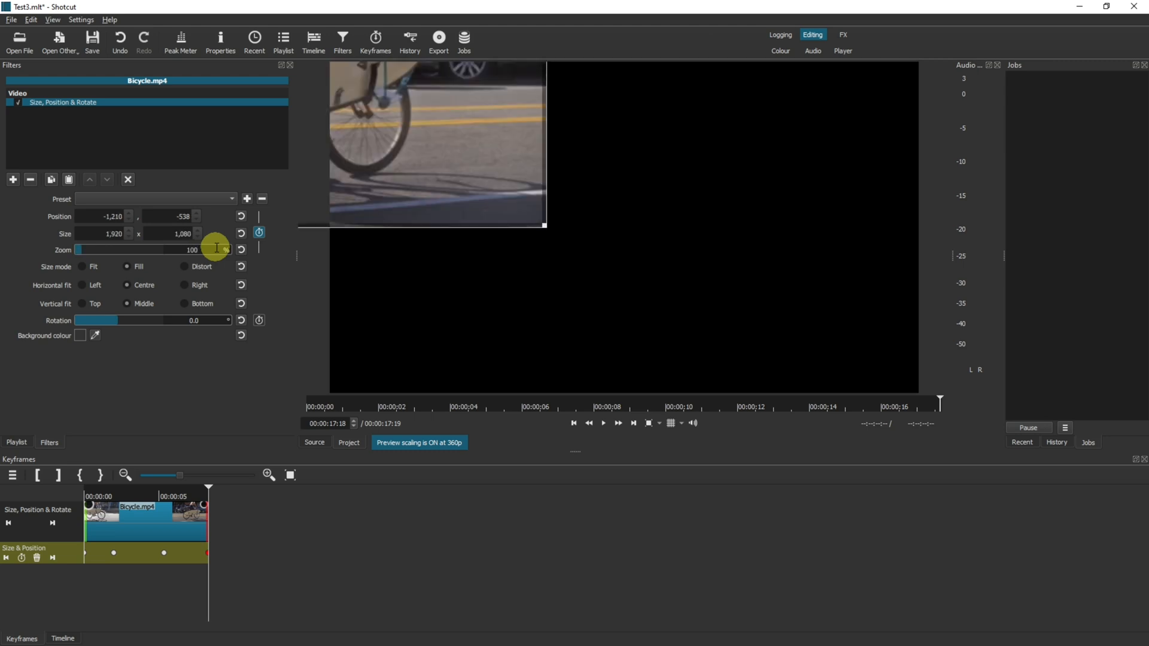
pyautogui.press('Return')
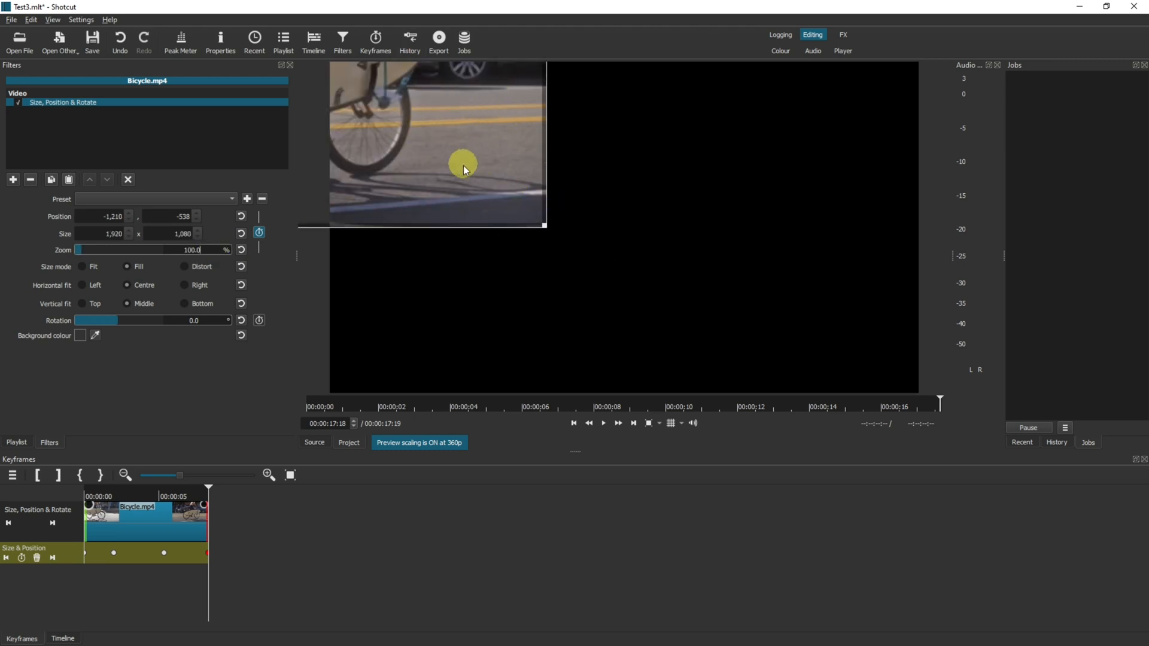
pyautogui.click(240, 250)
pyautogui.click(241, 216)
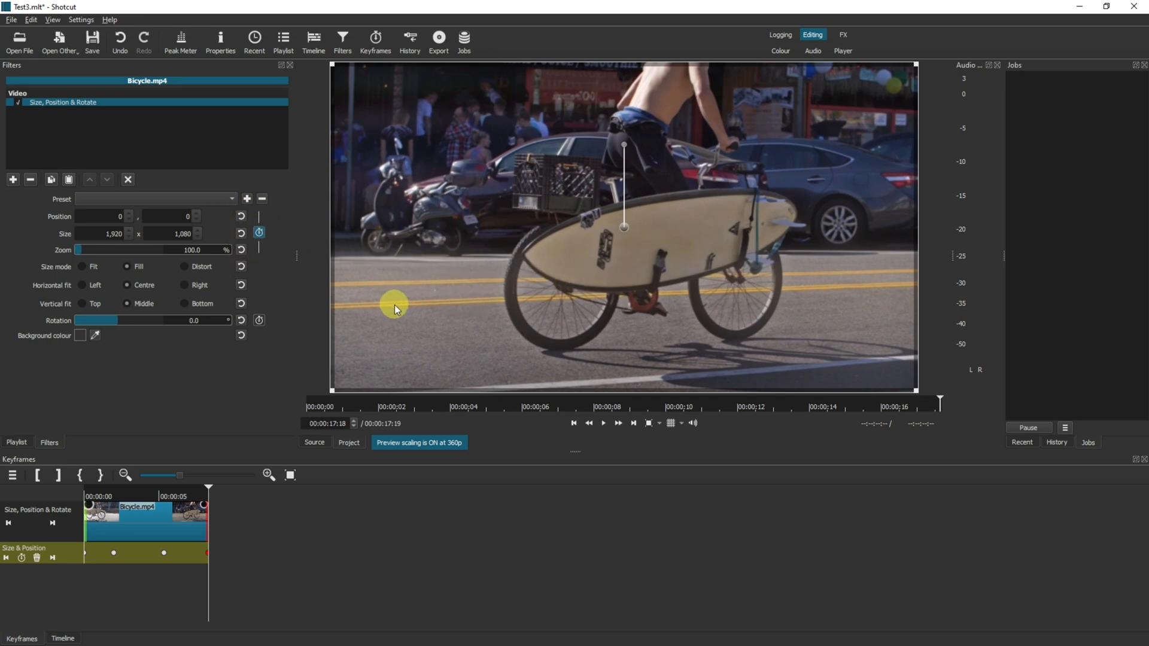
# Play the Bicycle clip from its start to check the zoom back out to the full frame at its end.
pyautogui.moveTo(119, 495); pyautogui.dragTo(85, 495)
pyautogui.click(603, 424)
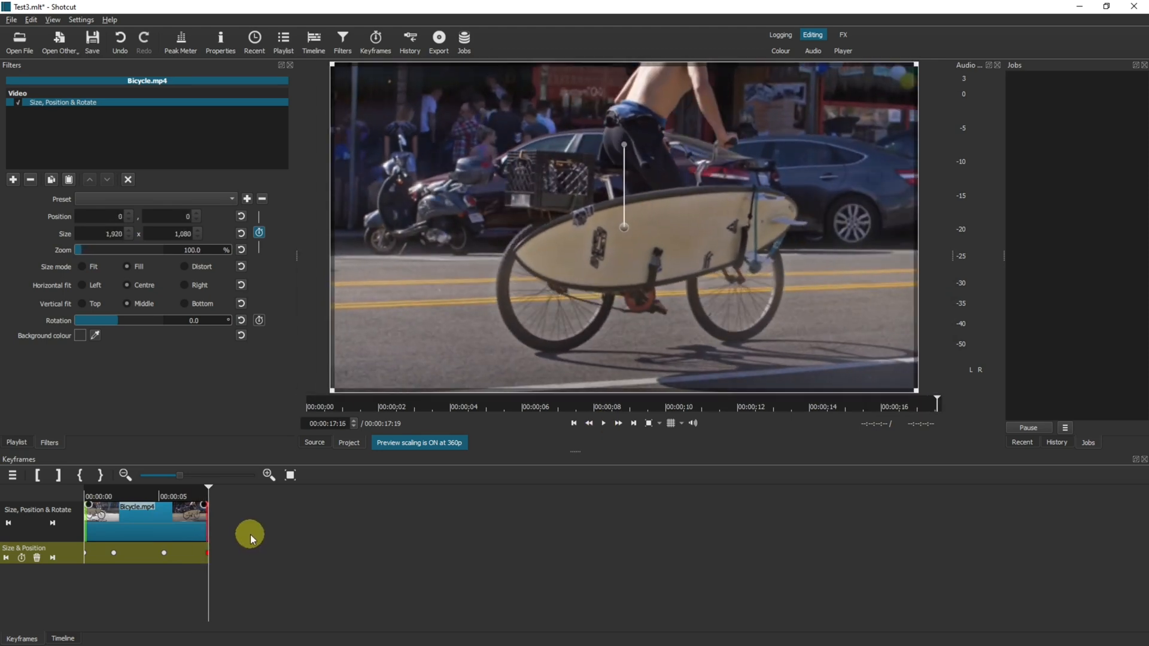
# Go to 00:00:13:01, between the two middle keyframes, and set the zoom to 526.4% to add an extra keyframe.
pyautogui.click(187, 495)
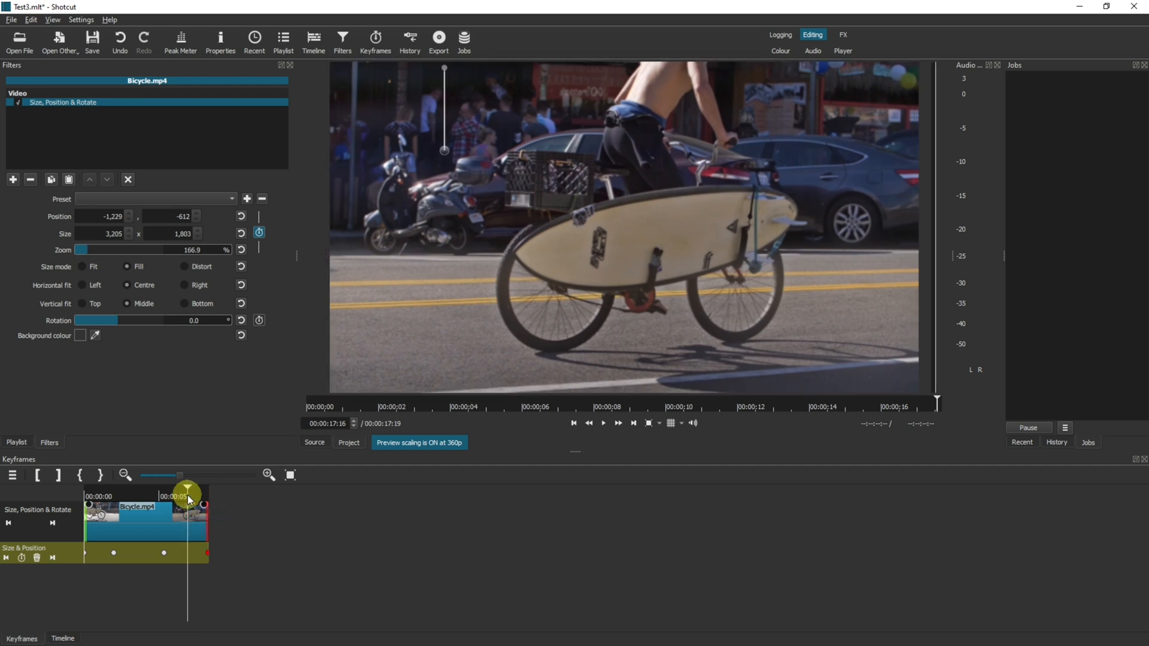
pyautogui.moveTo(188, 494); pyautogui.dragTo(138, 494)
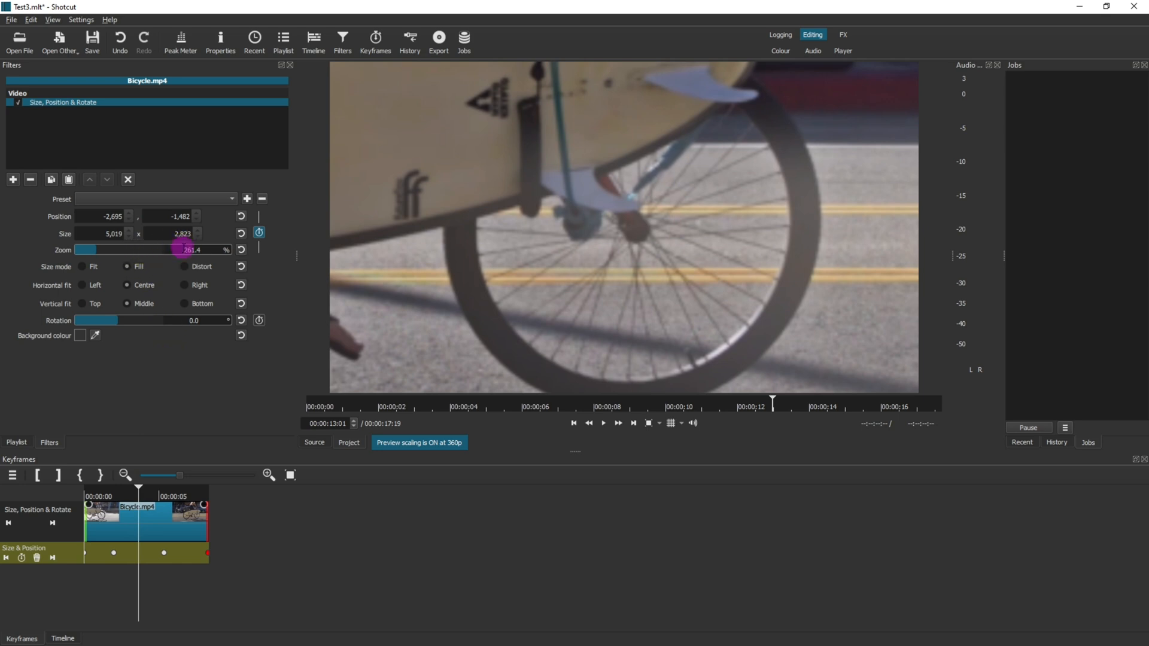
pyautogui.click(122, 250)
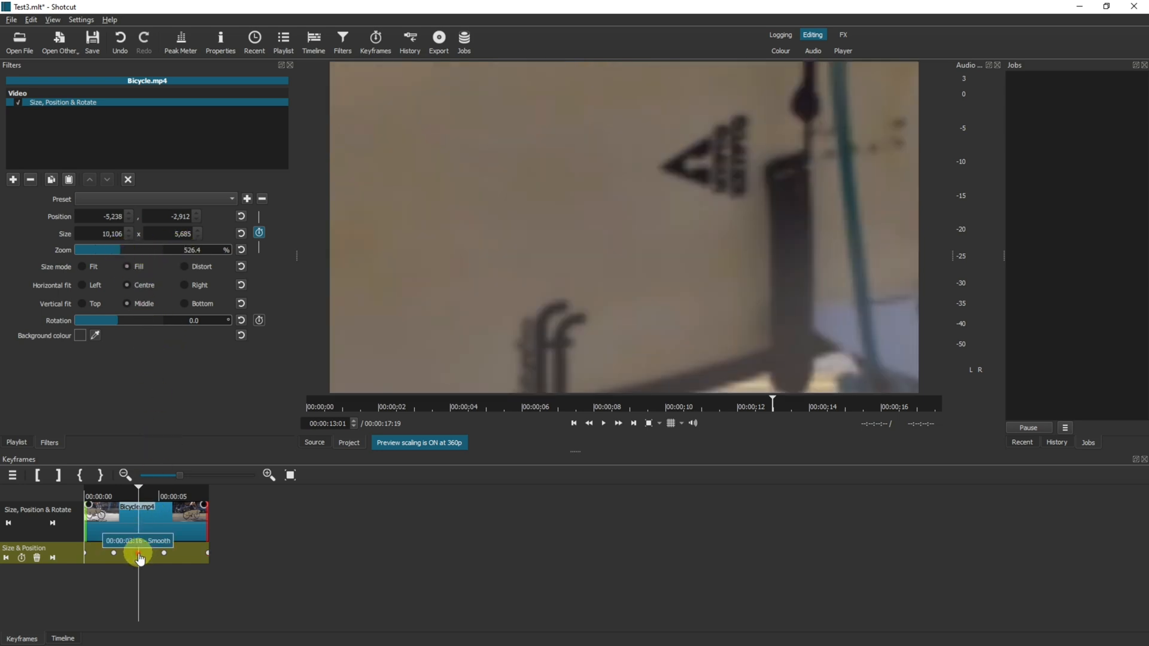
# Play the Bicycle clip from its start to past the third zoom keyframe to review the extra zoom.
pyautogui.click(80, 497)
pyautogui.click(603, 424)
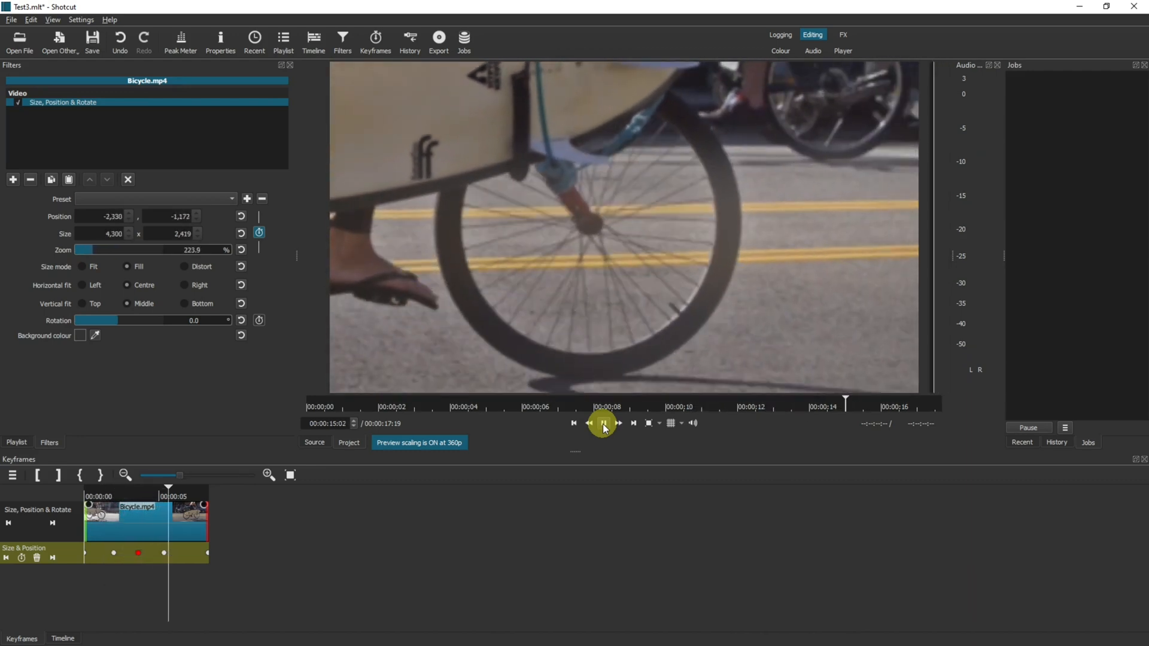
pyautogui.click(603, 424)
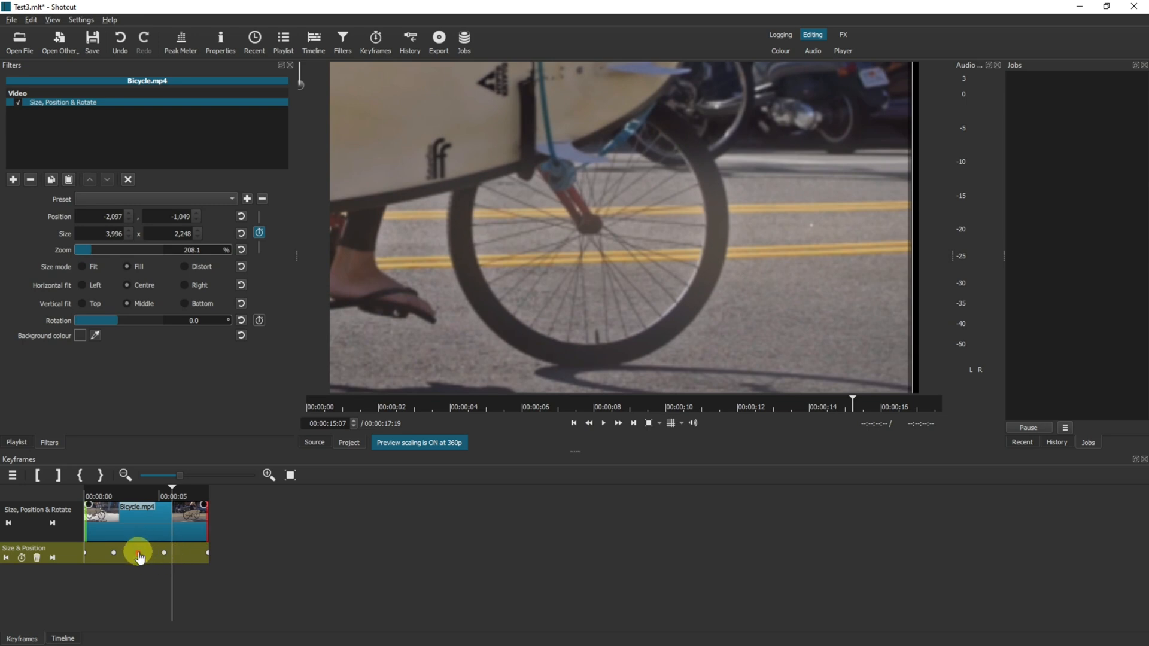
# Delete the extra 526.4% zoom keyframe from the Size & Position track.
pyautogui.moveTo(140, 558)
pyautogui.click(37, 559)
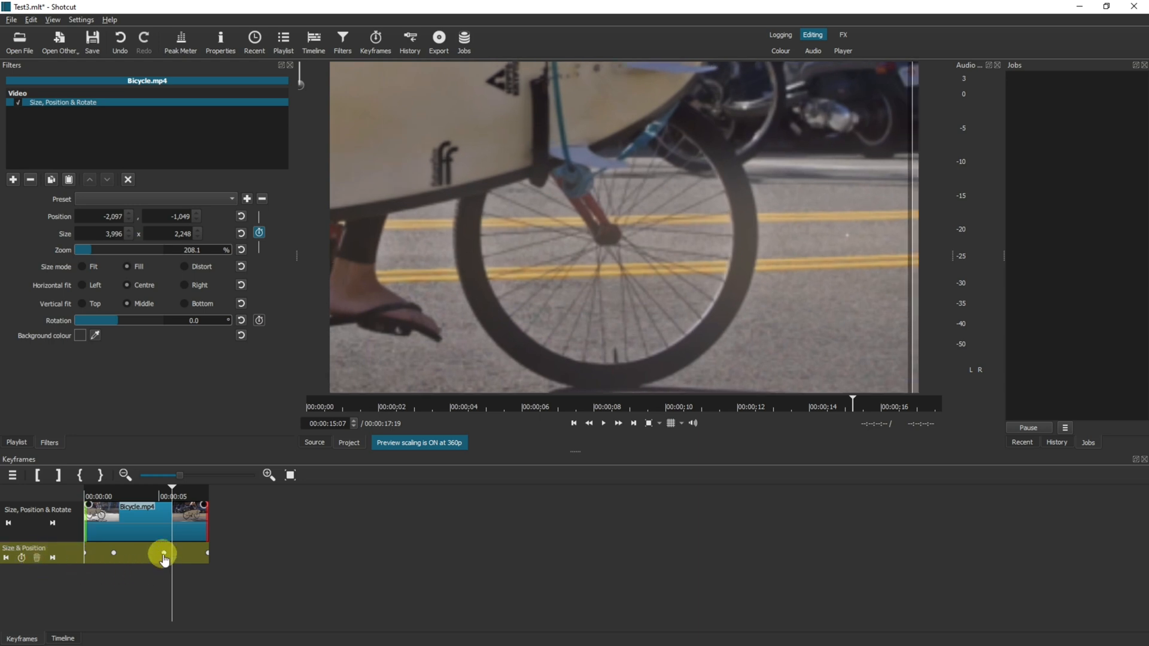
# Select the Size & Position keyframe at 00:00:02:00 and move the playhead to it.
pyautogui.click(114, 556)
pyautogui.click(115, 554)
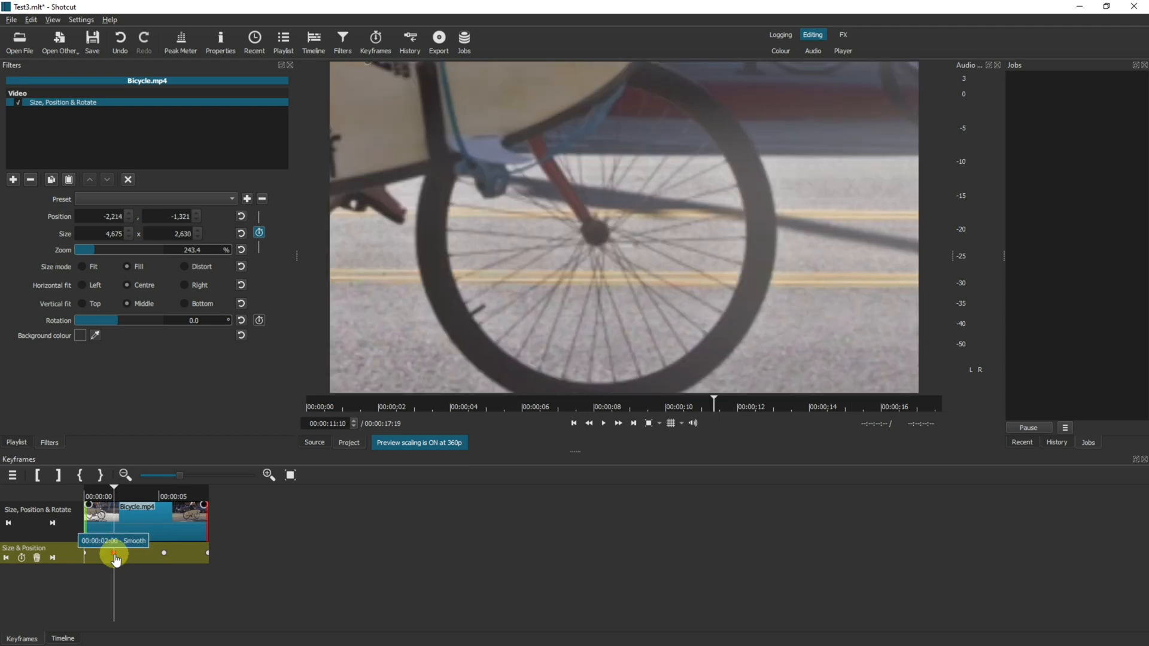